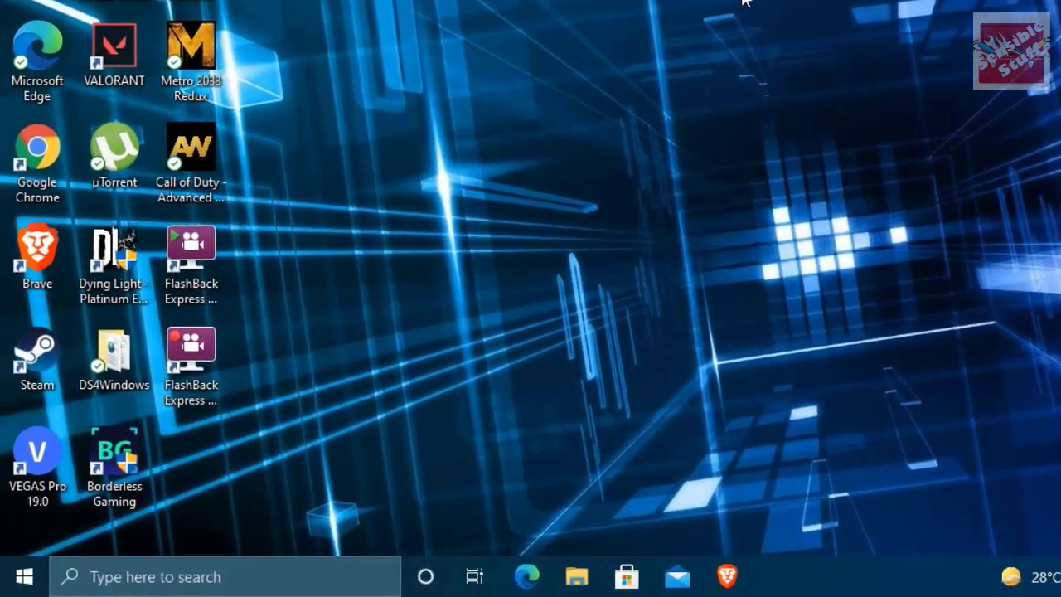
- Open the %temp% folder and permanently delete all its contents, skipping every item that is in use
key("super")
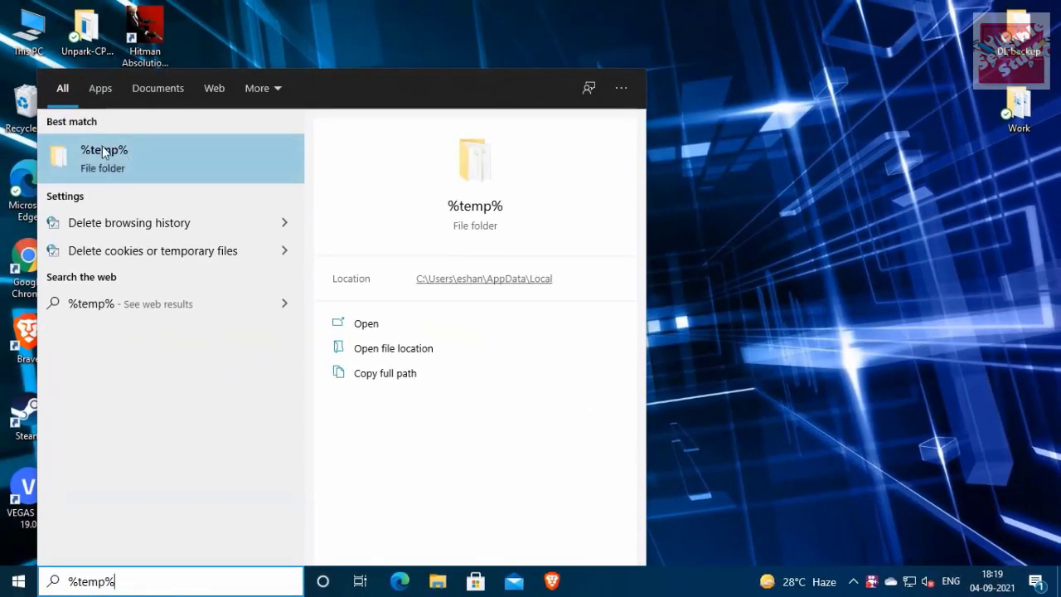
left_click(105, 154)
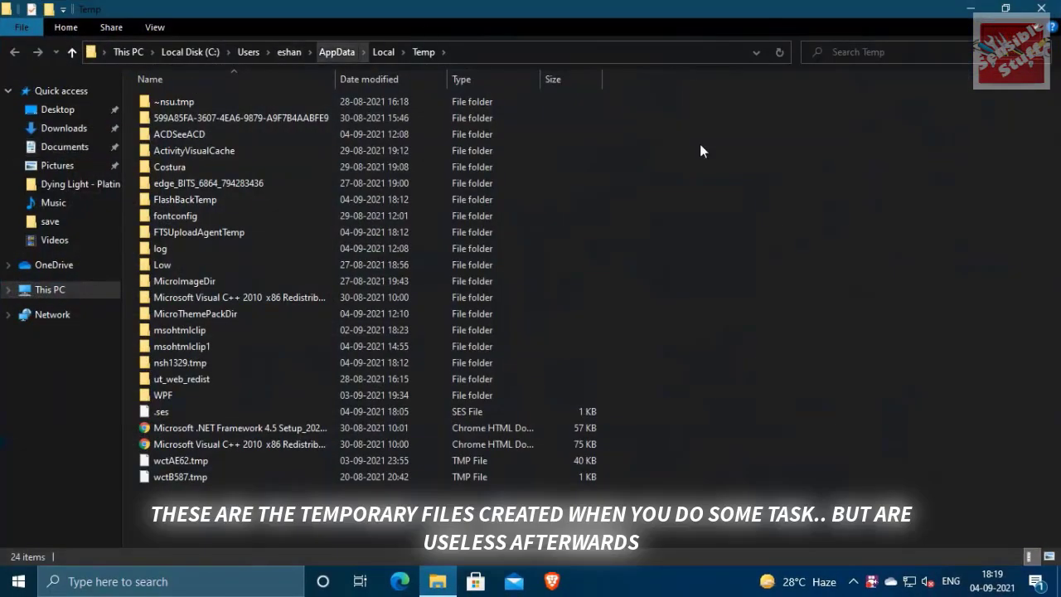
left_click_drag(228, 504, 160, 100)
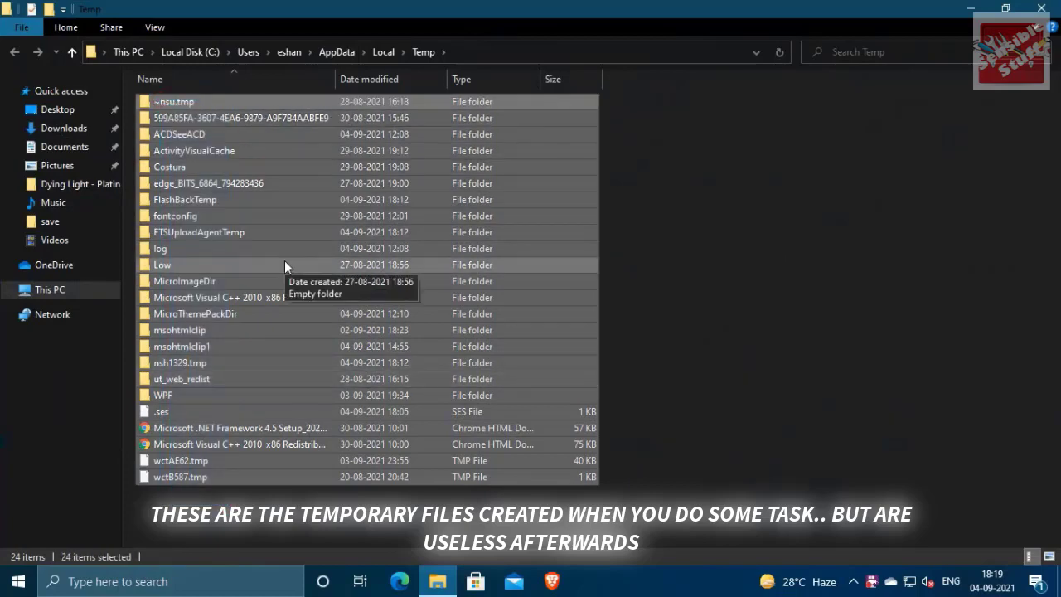
key("shift+Delete")
key("Return")
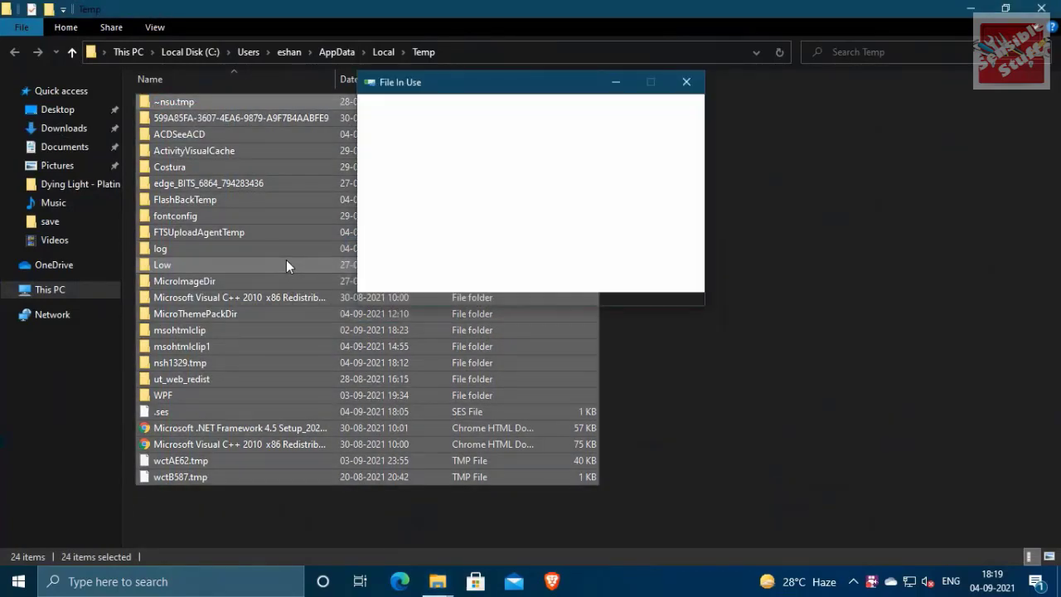
left_click(417, 226)
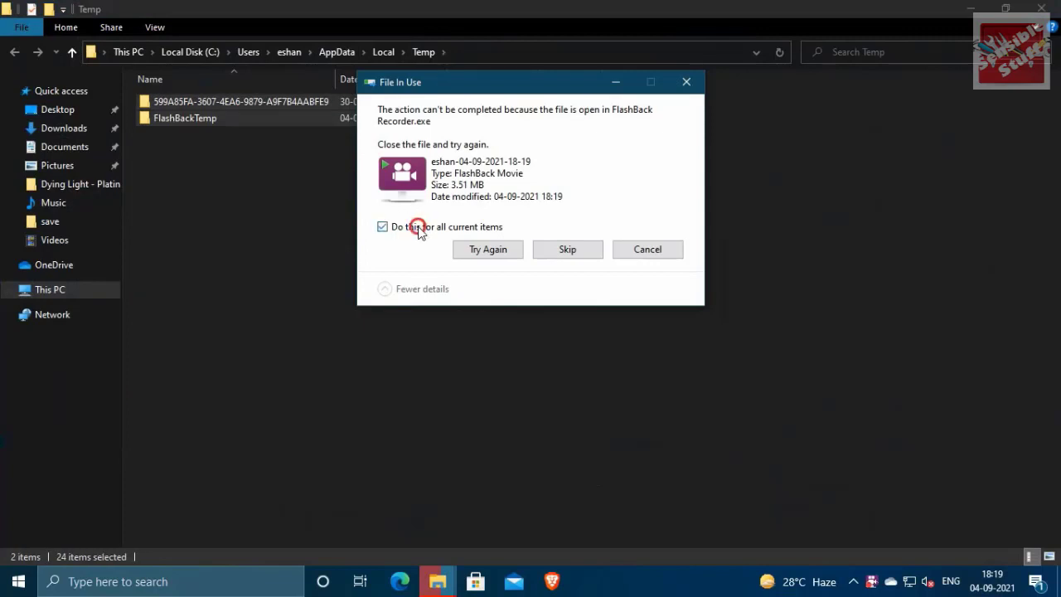
left_click(546, 250)
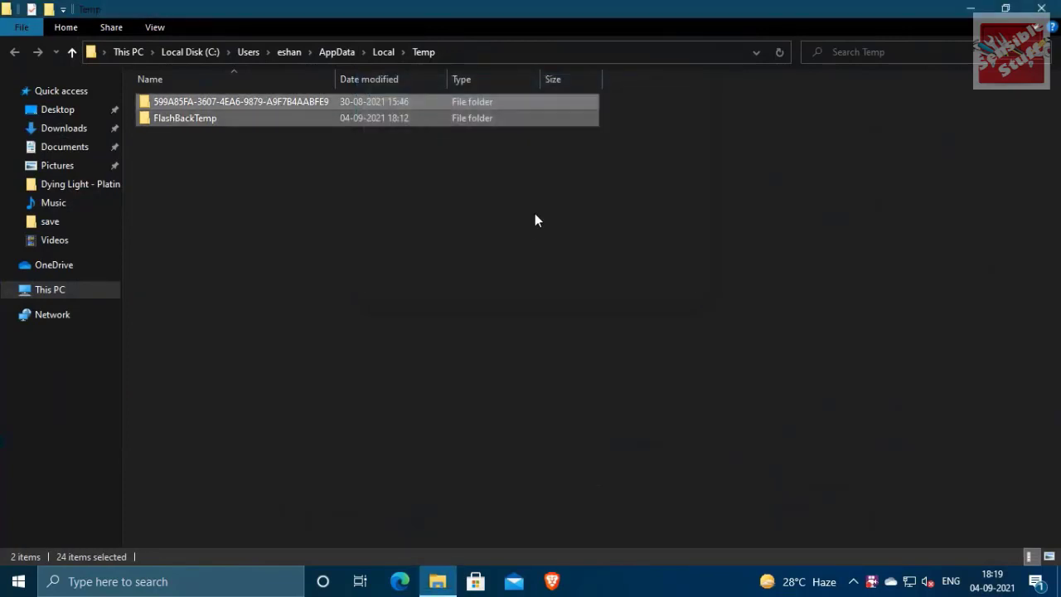
left_click(1041, 9)
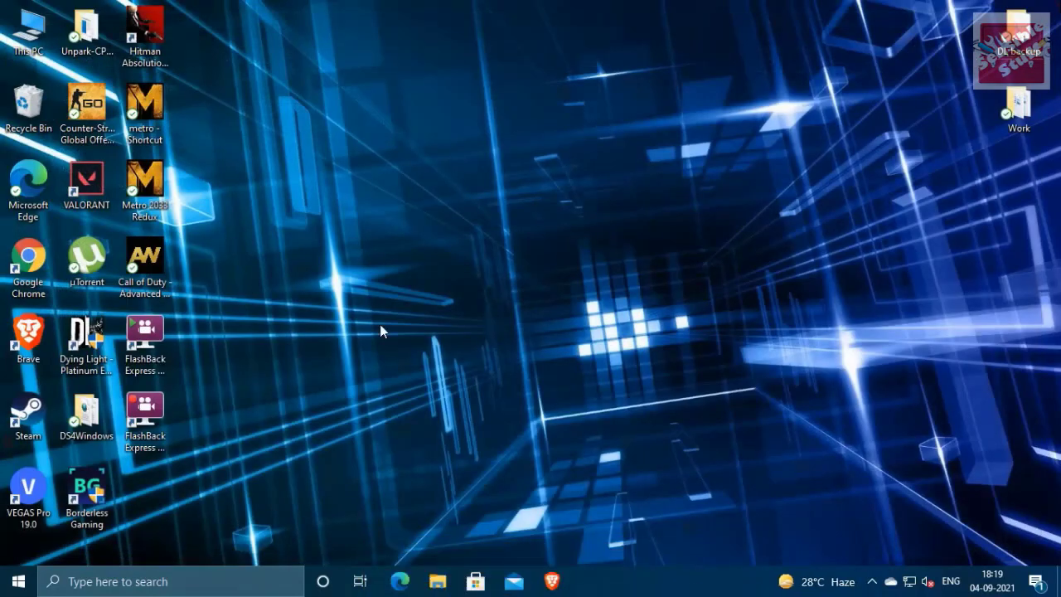
- Open the Windows Temp folder by running "temp" from the Run dialog, granting permanent access to it
key("super")
type("run")
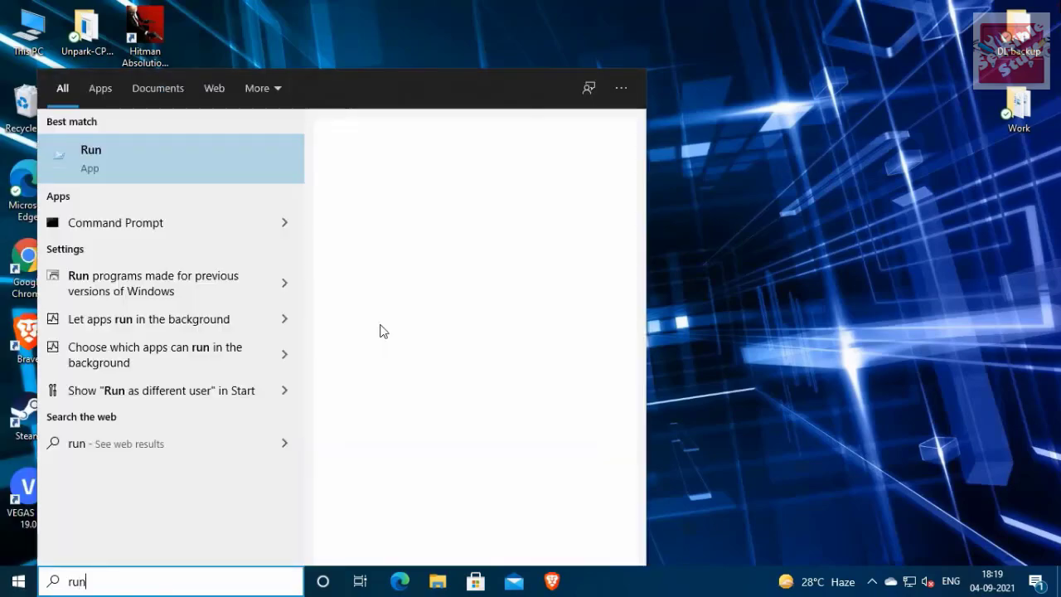
key("Return")
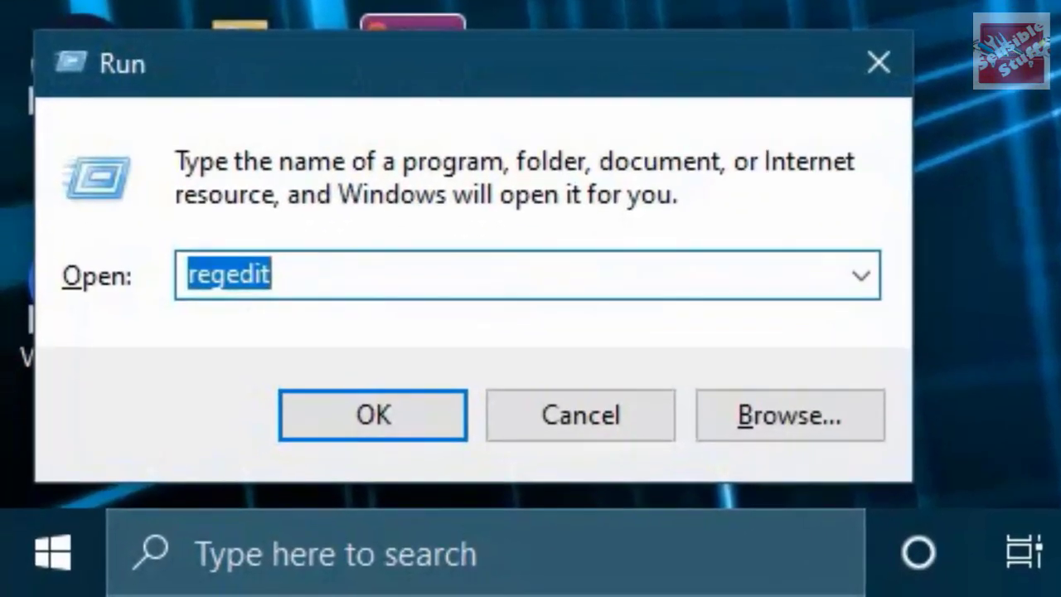
type("te")
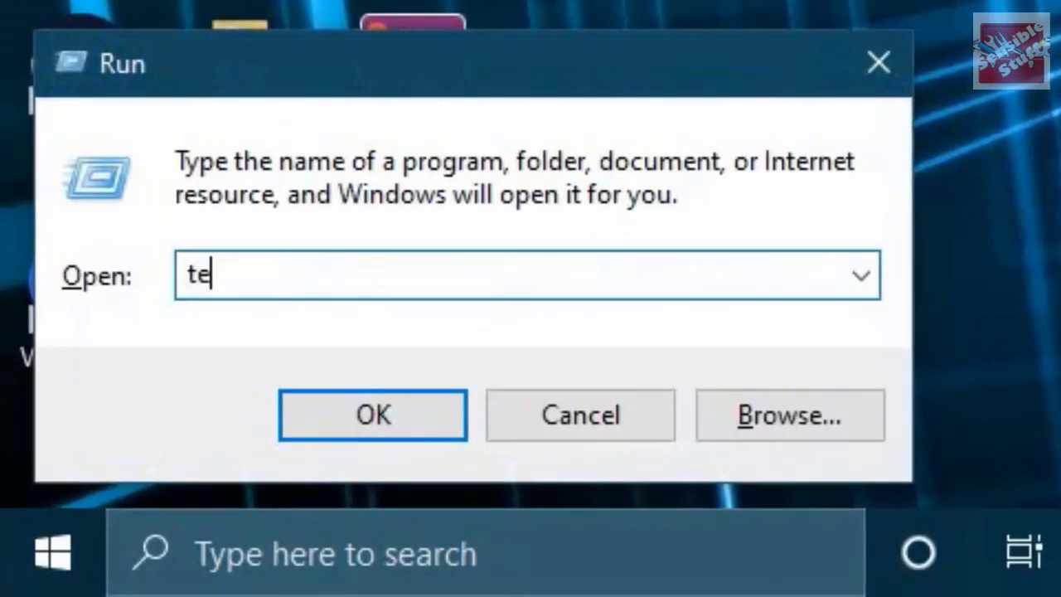
type("mp")
key("Return")
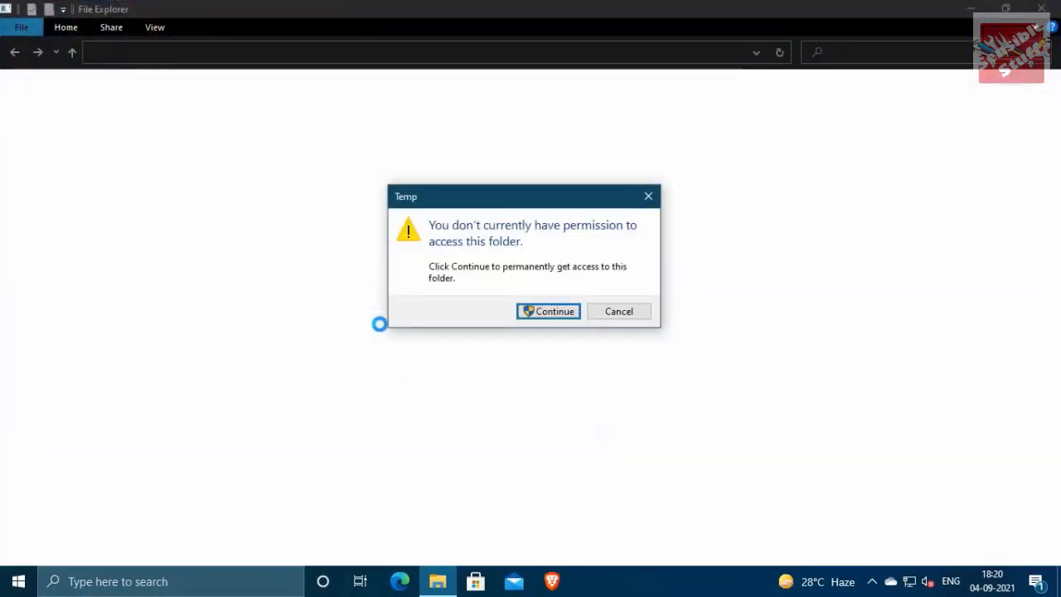
left_click(553, 312)
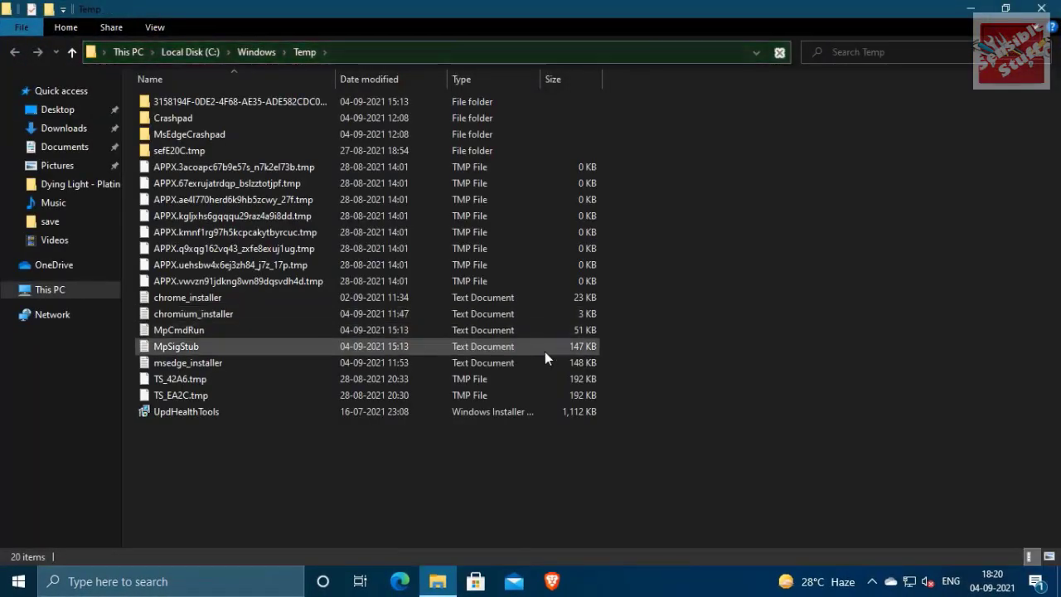
- Permanently delete the files and folders in Windows\Temp and close the folder window
left_click_drag(271, 480, 431, 106)
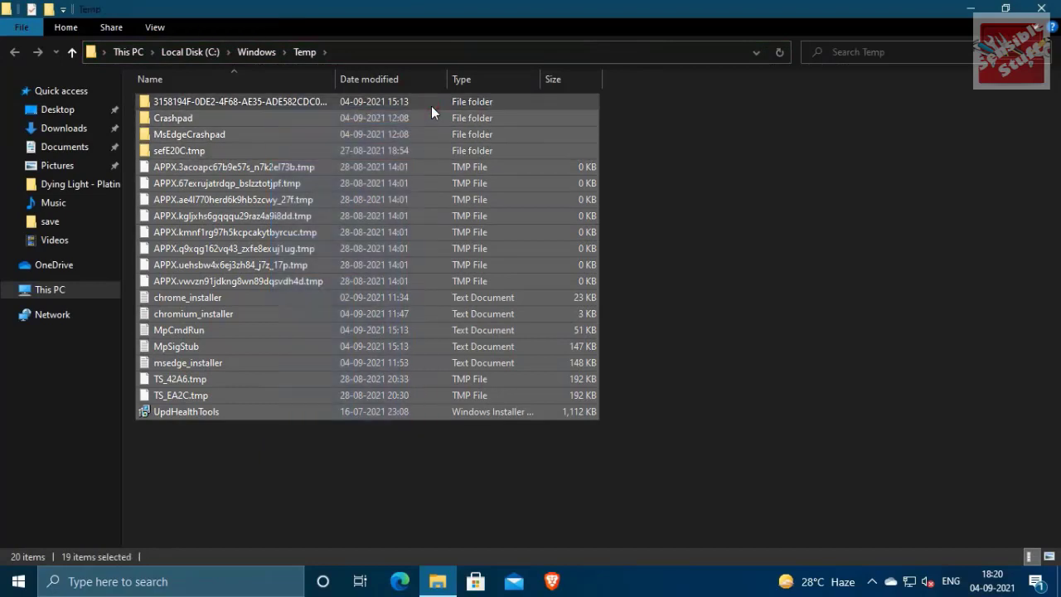
key("shift+Delete")
key("Return")
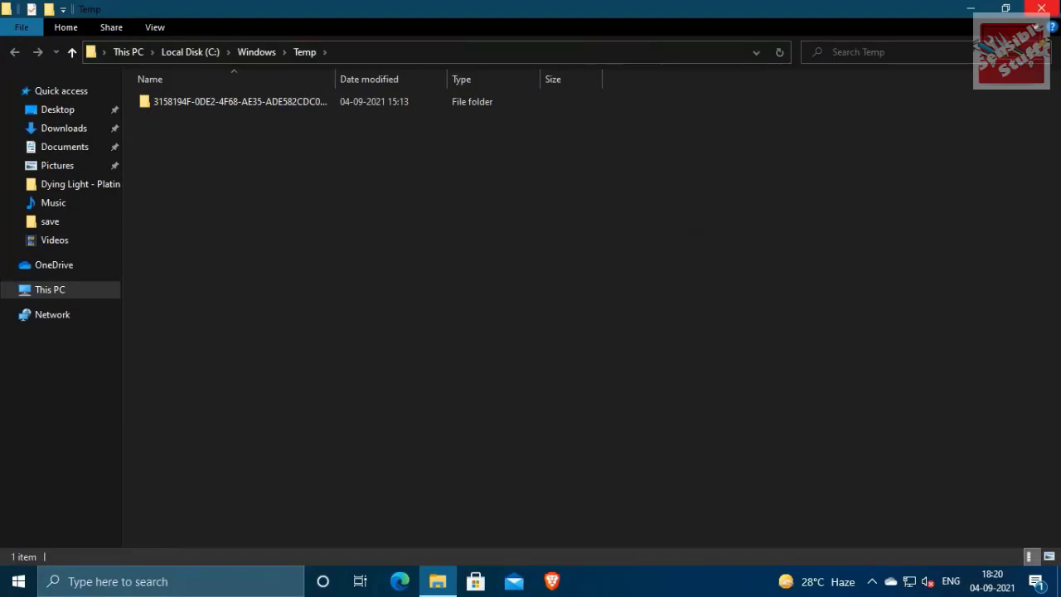
left_click(1042, 8)
- Open the Prefetch folder by running "prefetch" from the Run dialog, granting permanent access to it
key("super")
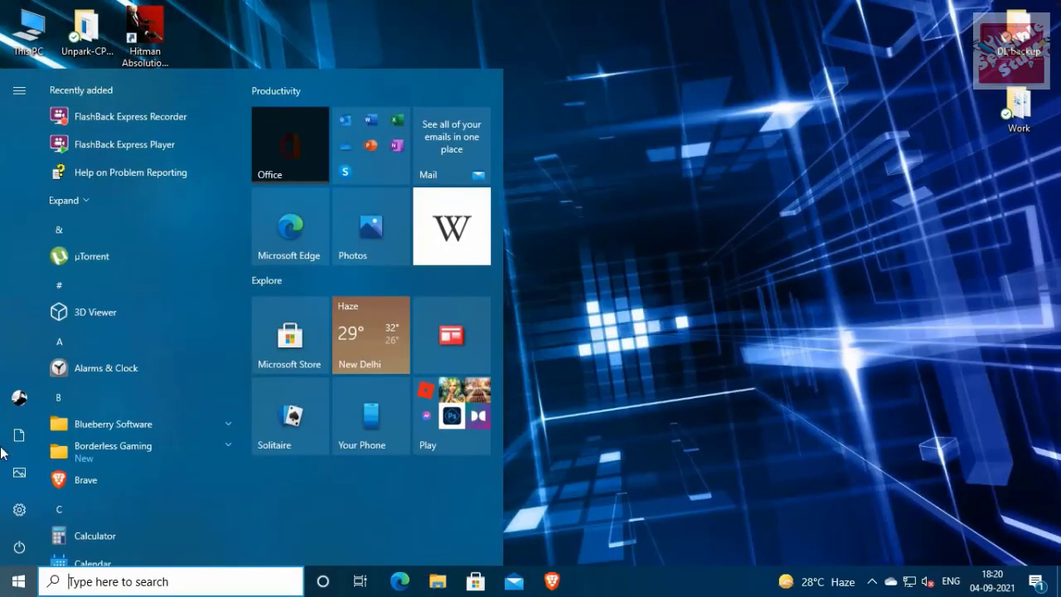
type("run")
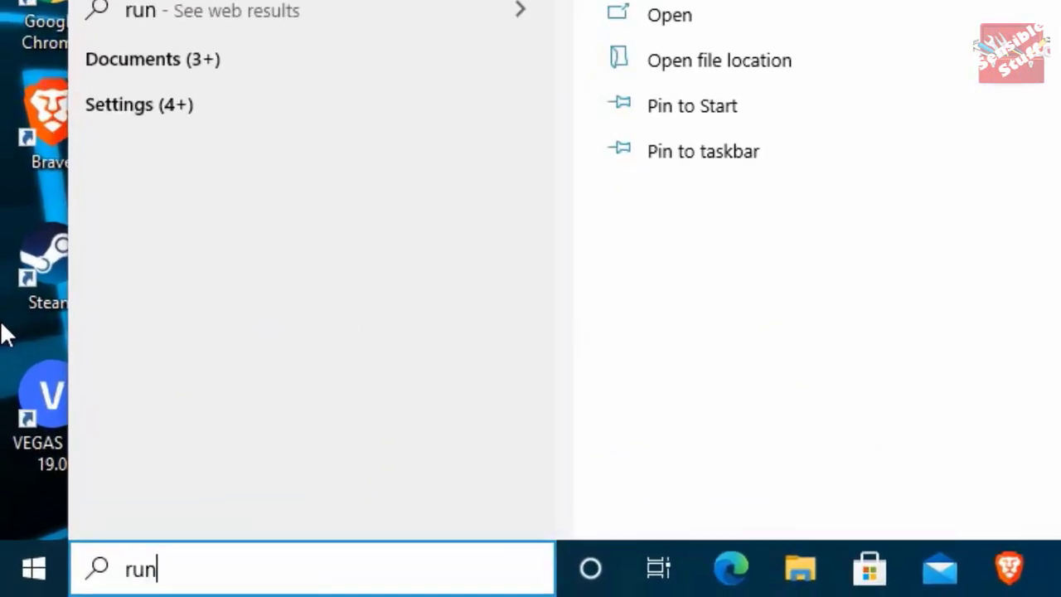
key("Return")
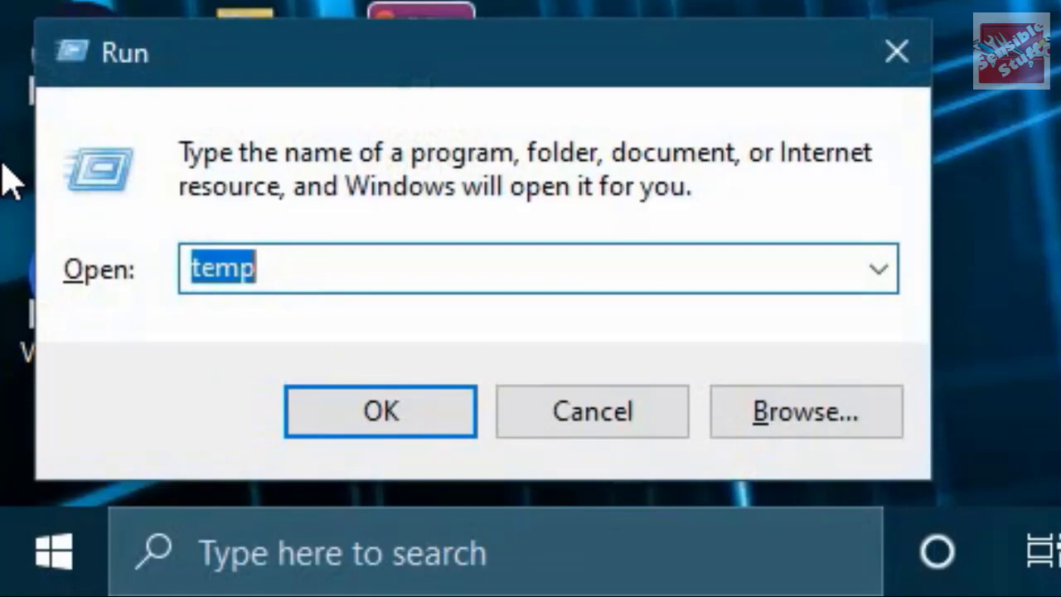
type("prefetch")
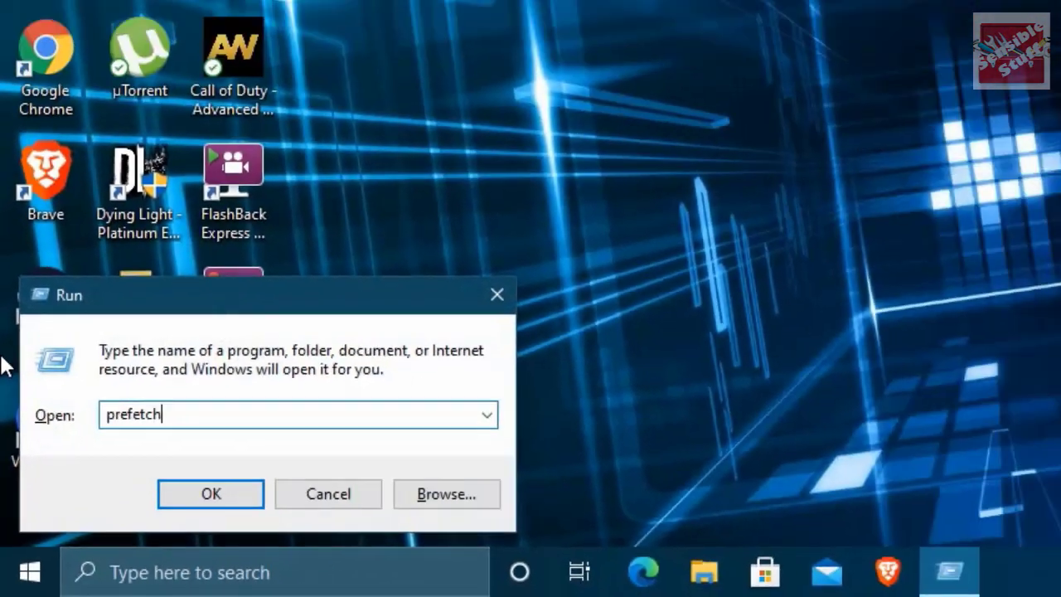
key("Return")
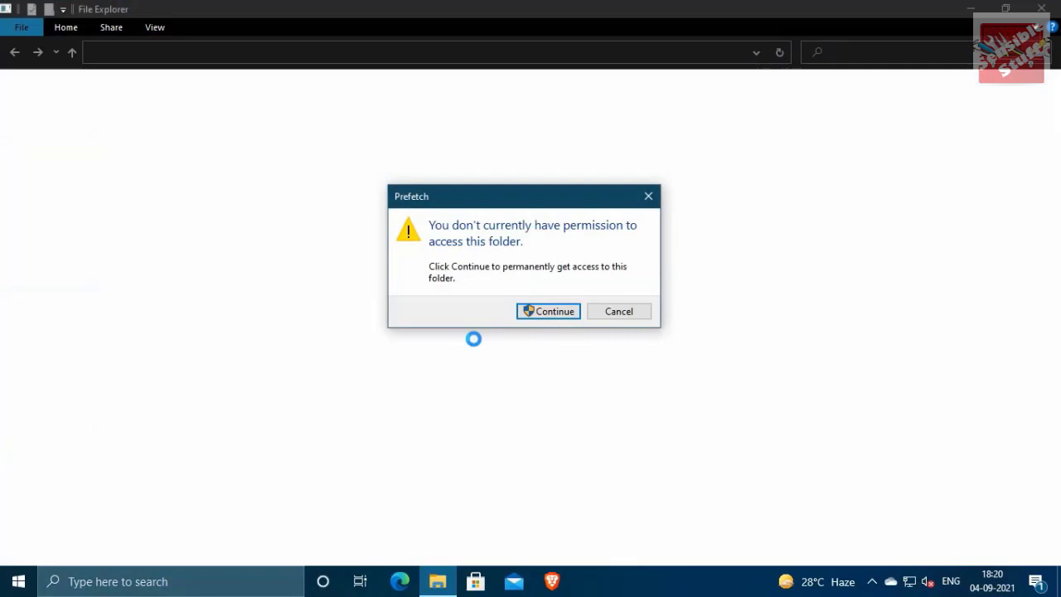
left_click(549, 311)
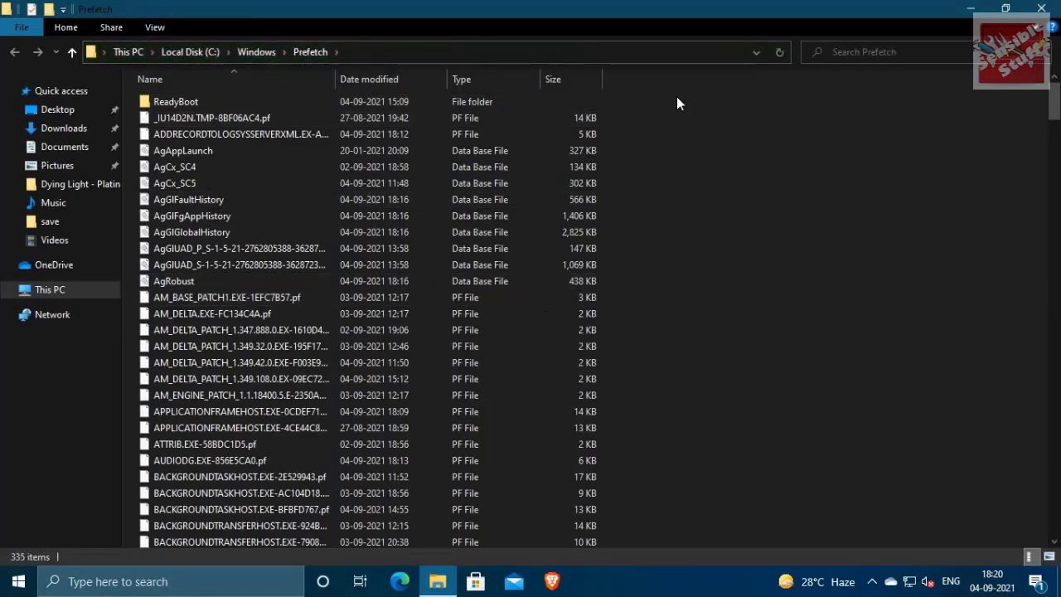
- Permanently delete all items in the Prefetch folder, skipping the file in use, and close the folder window
left_click_drag(677, 96, 362, 540)
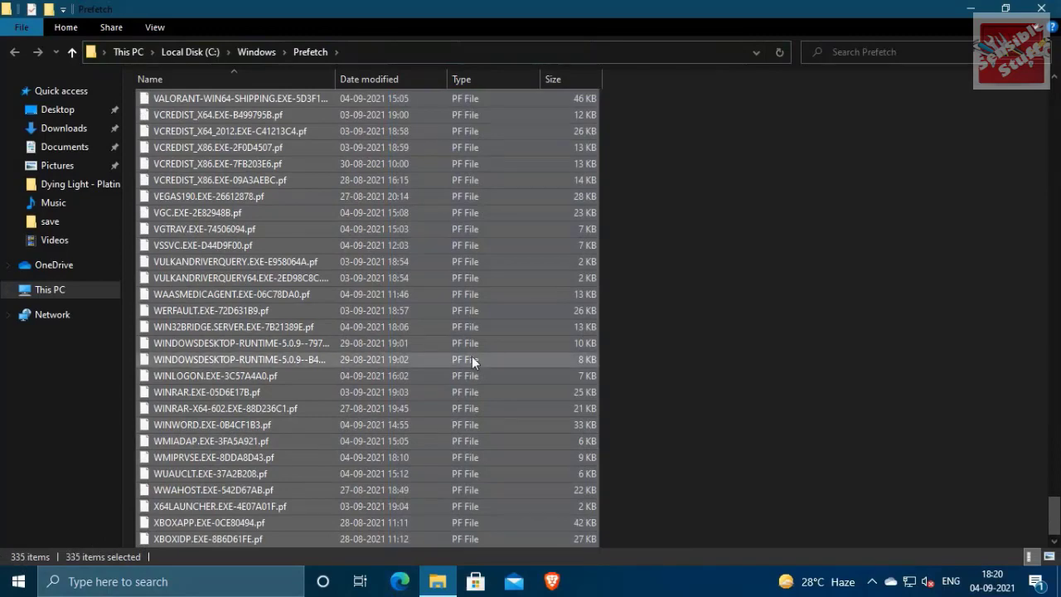
key("shift+Delete")
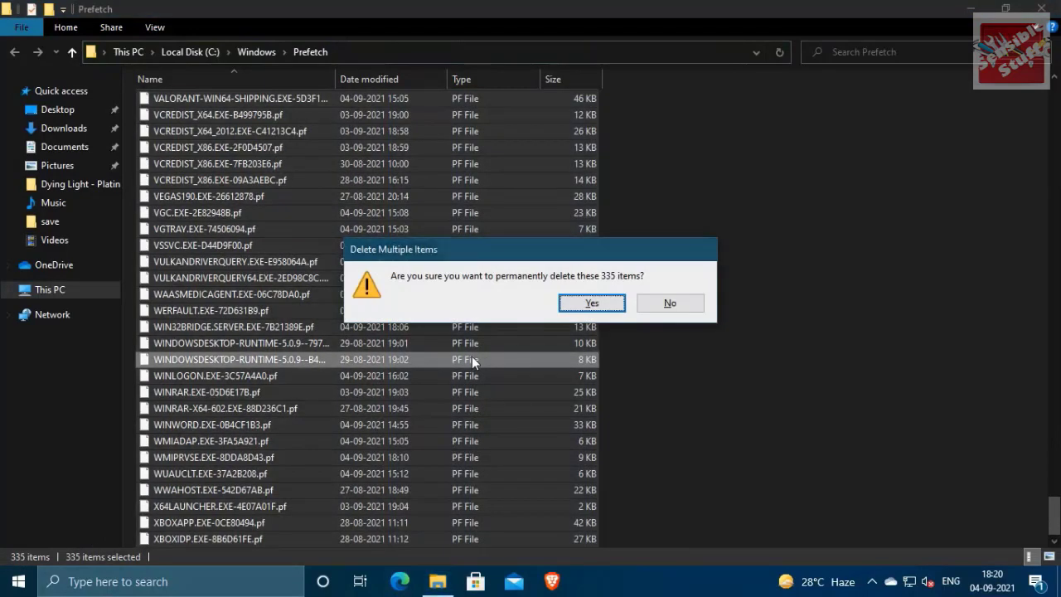
key("Return")
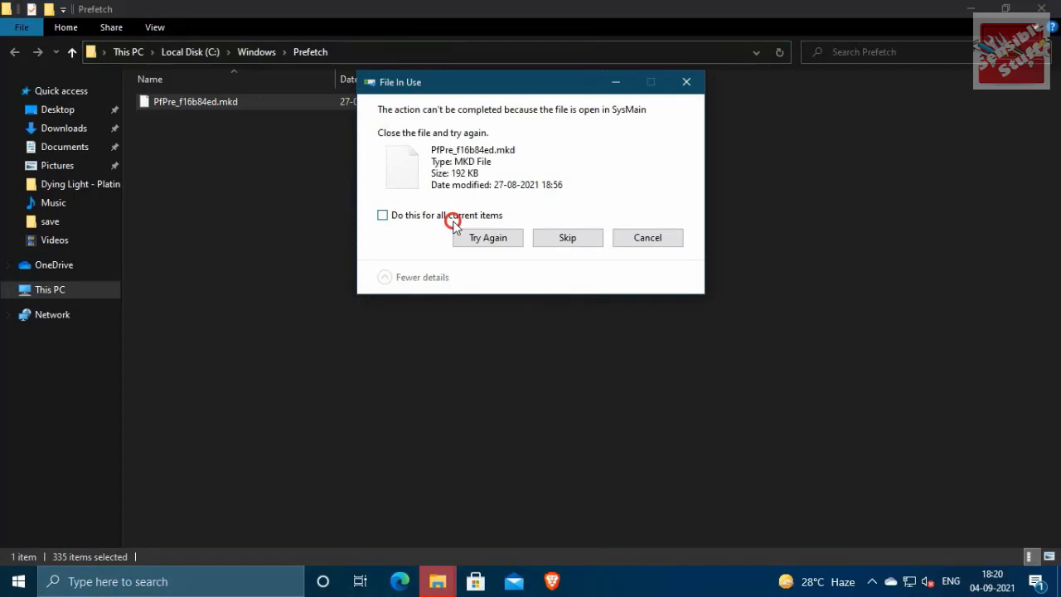
left_click(566, 244)
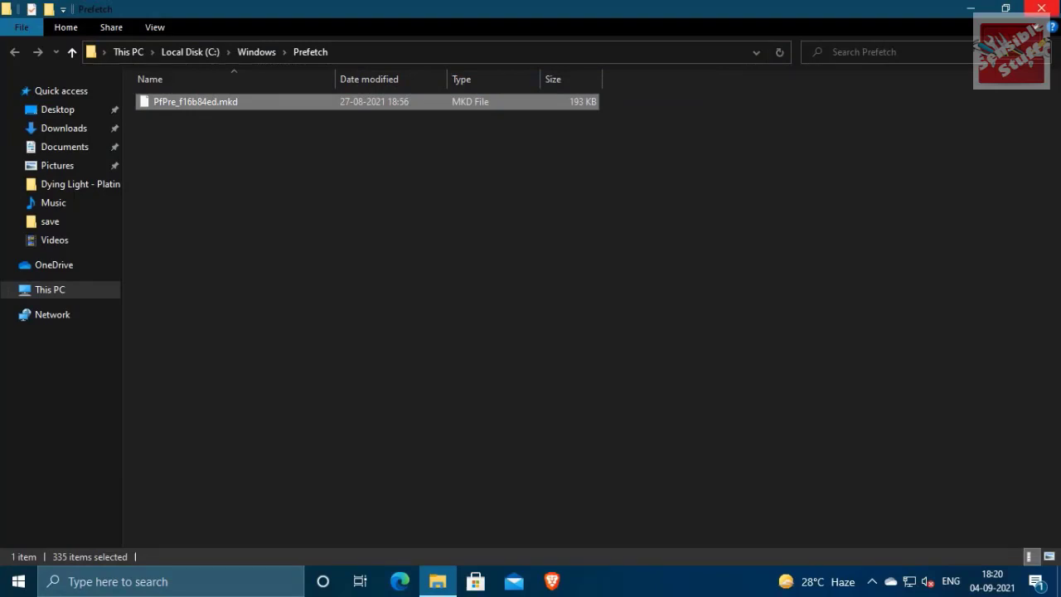
left_click(1041, 8)
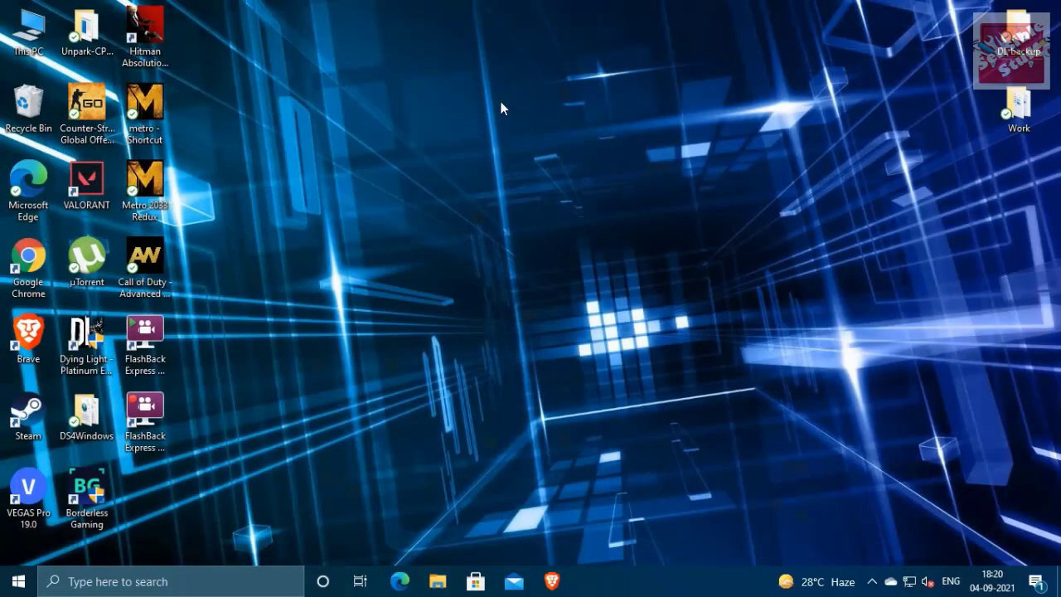
- Permanently delete the Windows.old folder from Local Disk (C:)
double_click(18, 40)
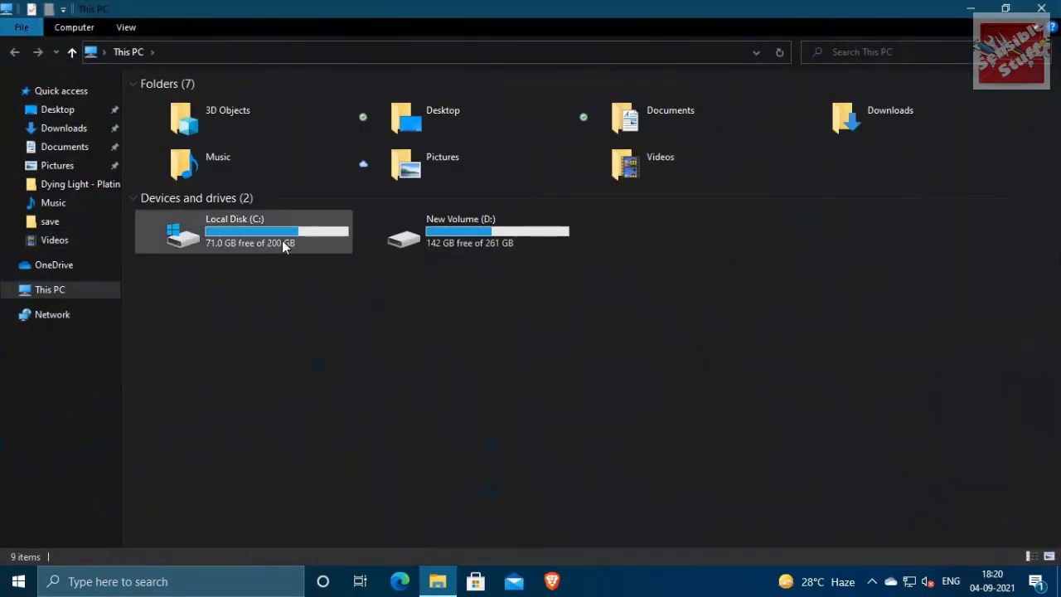
double_click(282, 243)
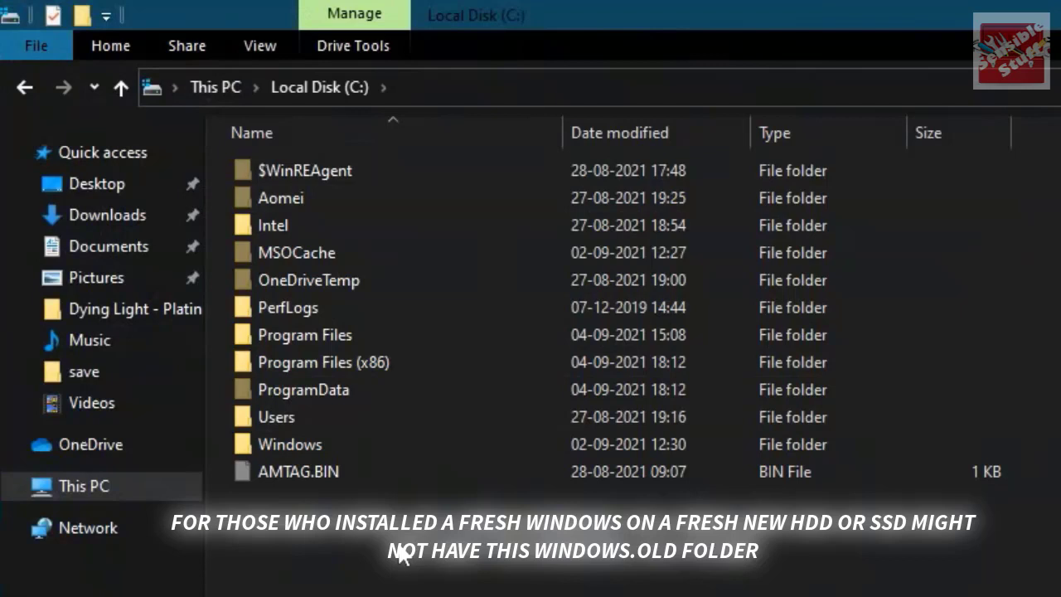
left_click(311, 440)
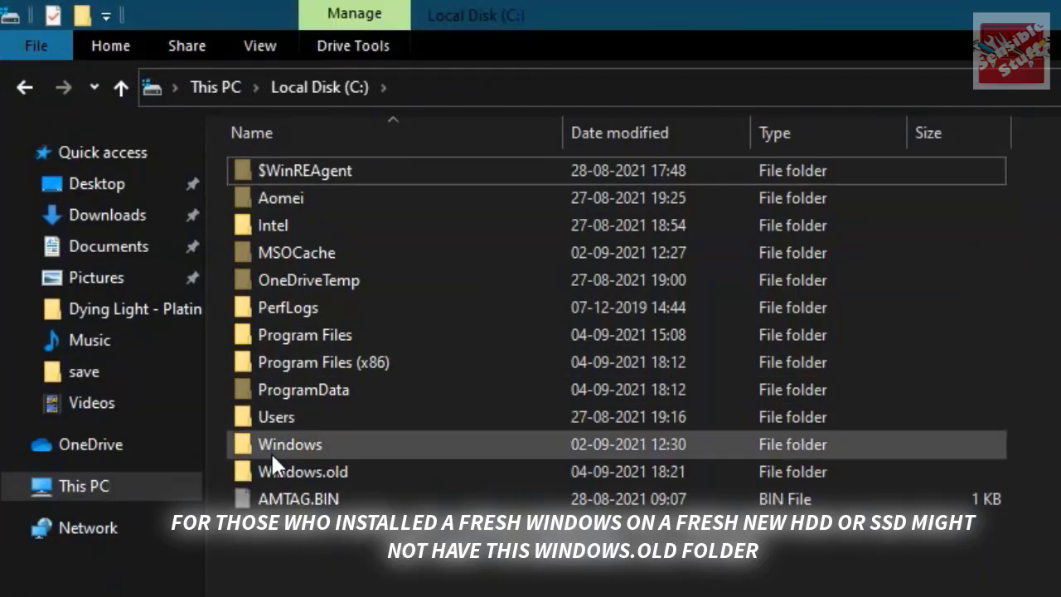
left_click(270, 461)
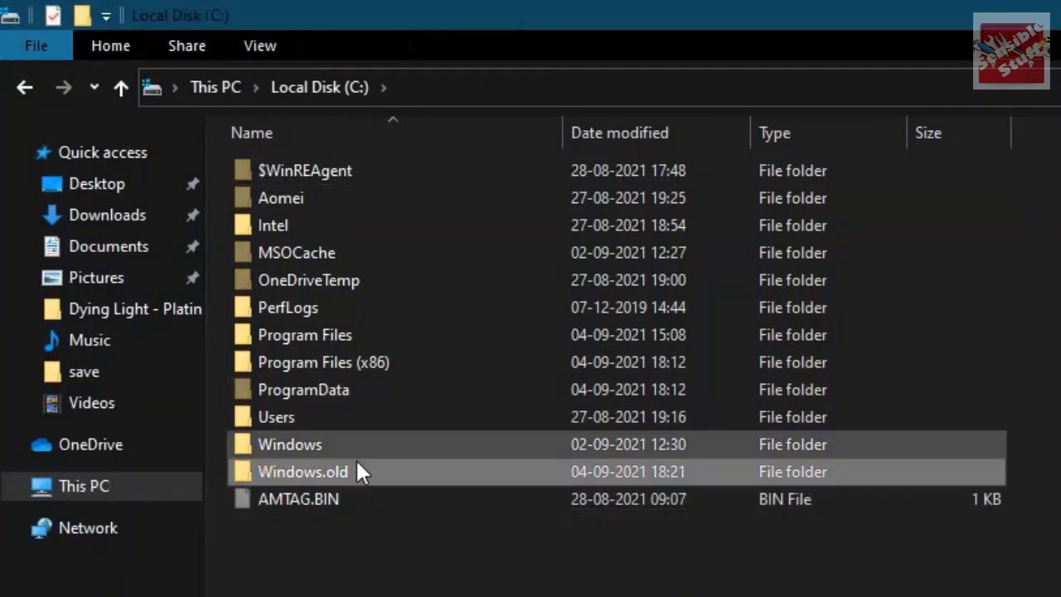
left_click(333, 590)
left_click(333, 465)
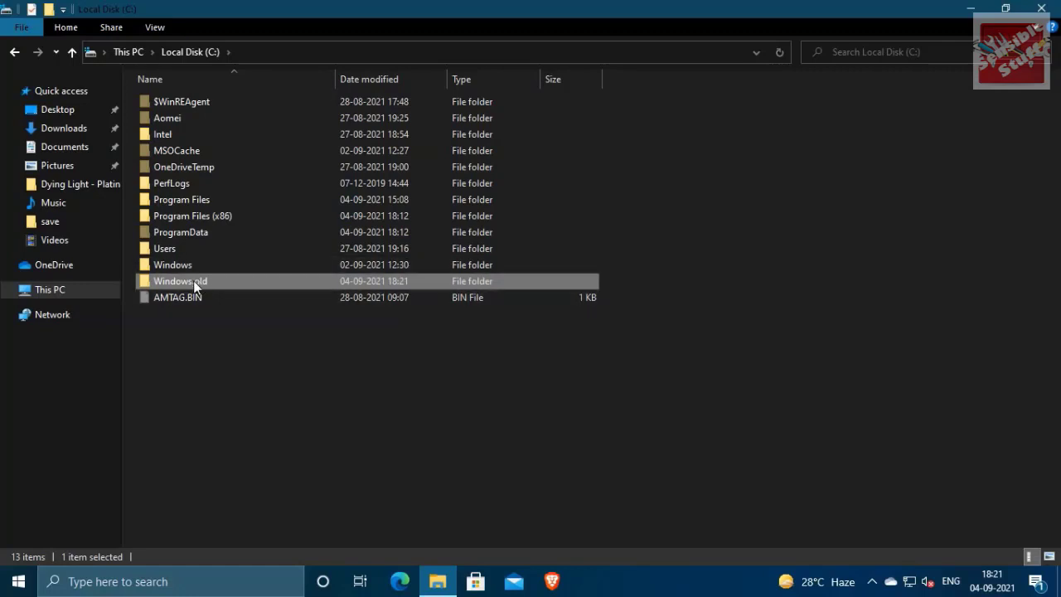
key("shift+Delete")
key("Return")
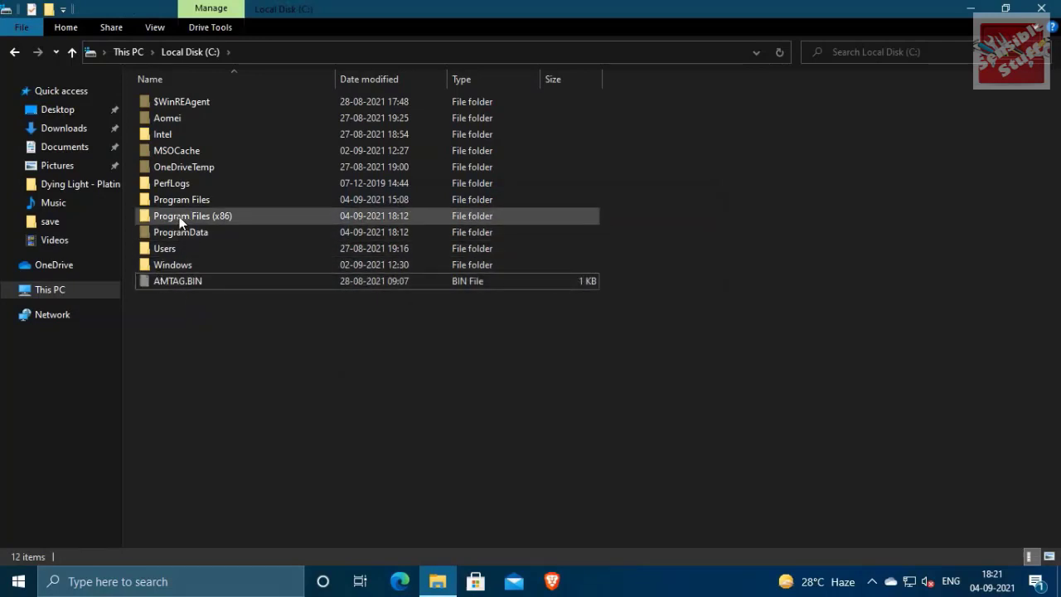
- Open the SoftwareDistribution folder inside the Windows folder on Local Disk (C:)
double_click(165, 262)
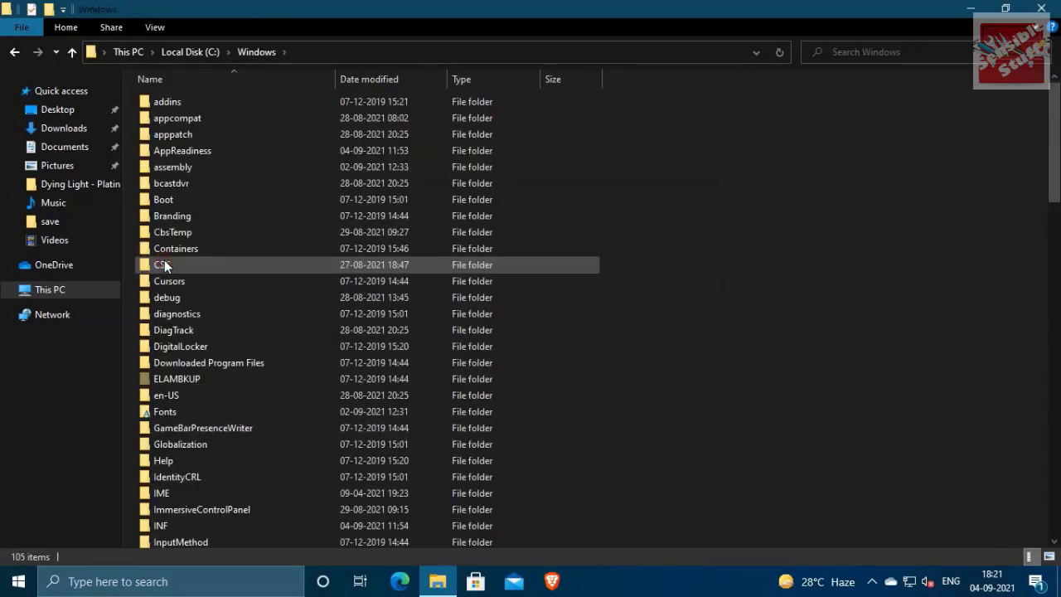
scroll(257, 248, "down", 12)
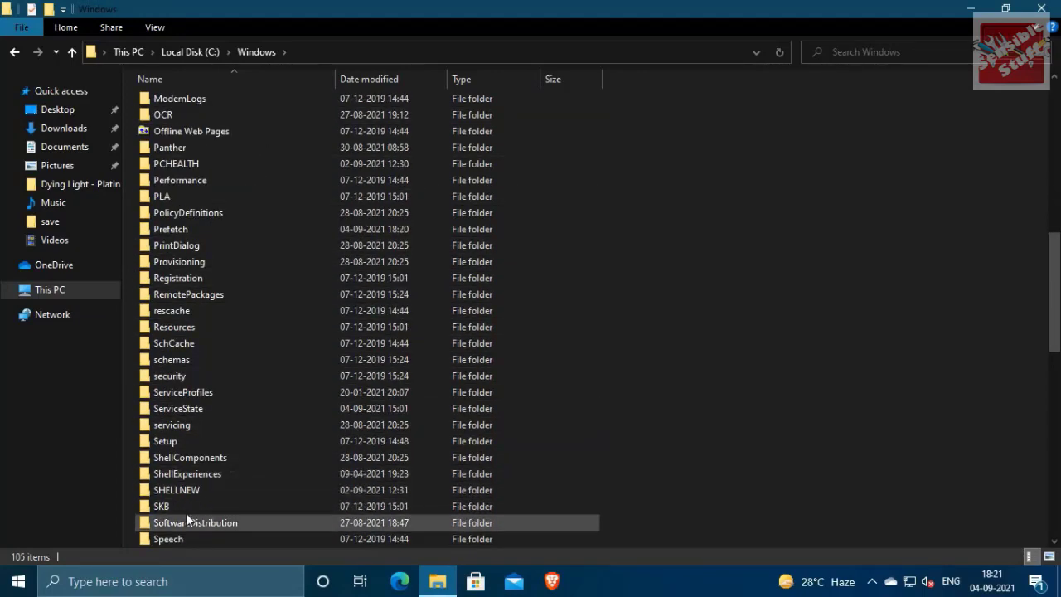
scroll(197, 499, "down", 4)
left_click(196, 327)
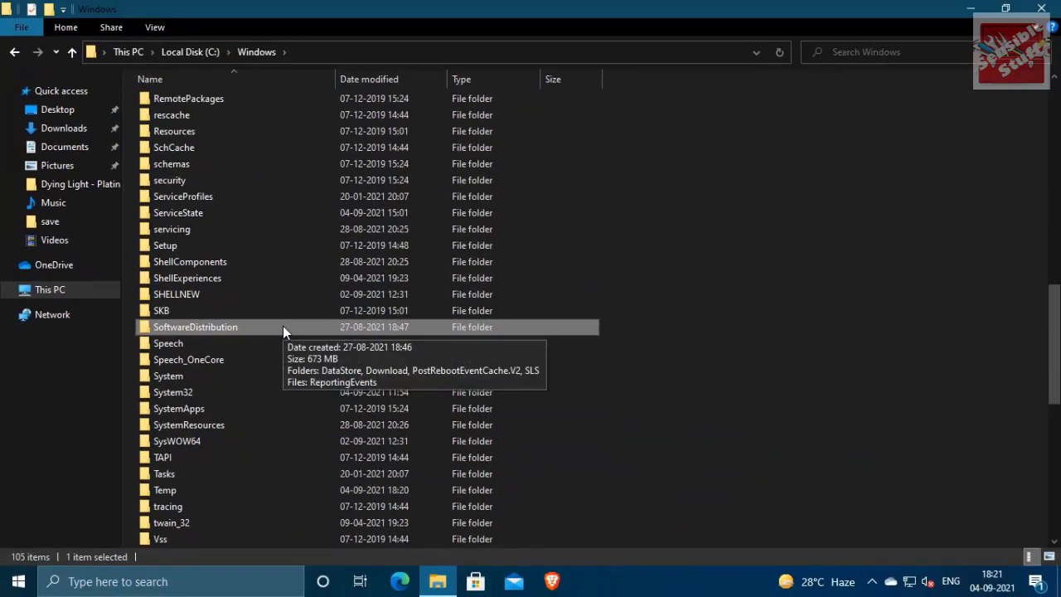
double_click(265, 297)
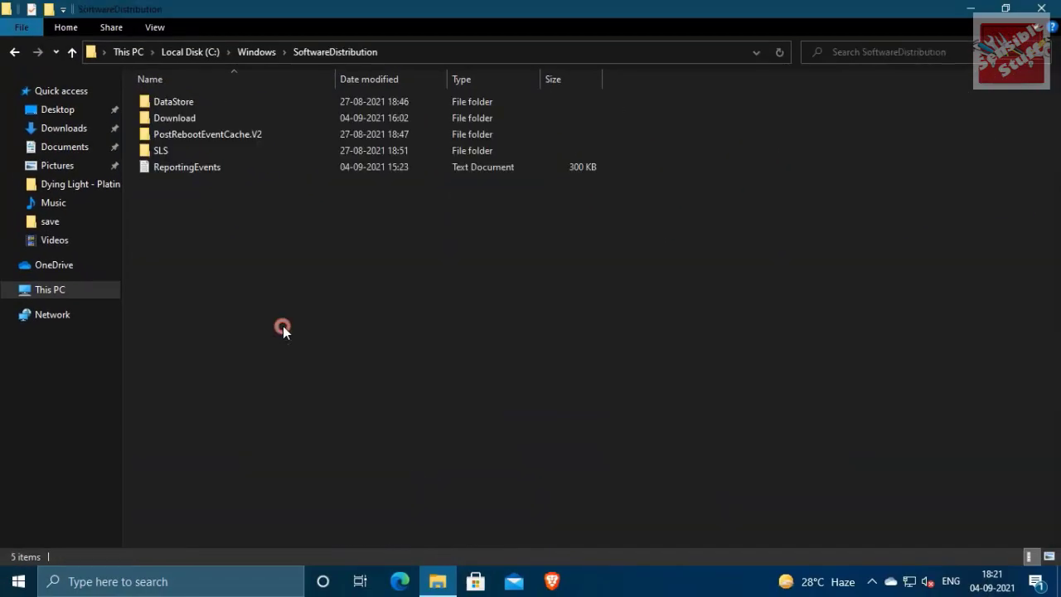
- Permanently delete all items in the Download folder inside SoftwareDistribution, granting administrator permission for all current items
double_click(255, 119)
left_click_drag(266, 375, 174, 100)
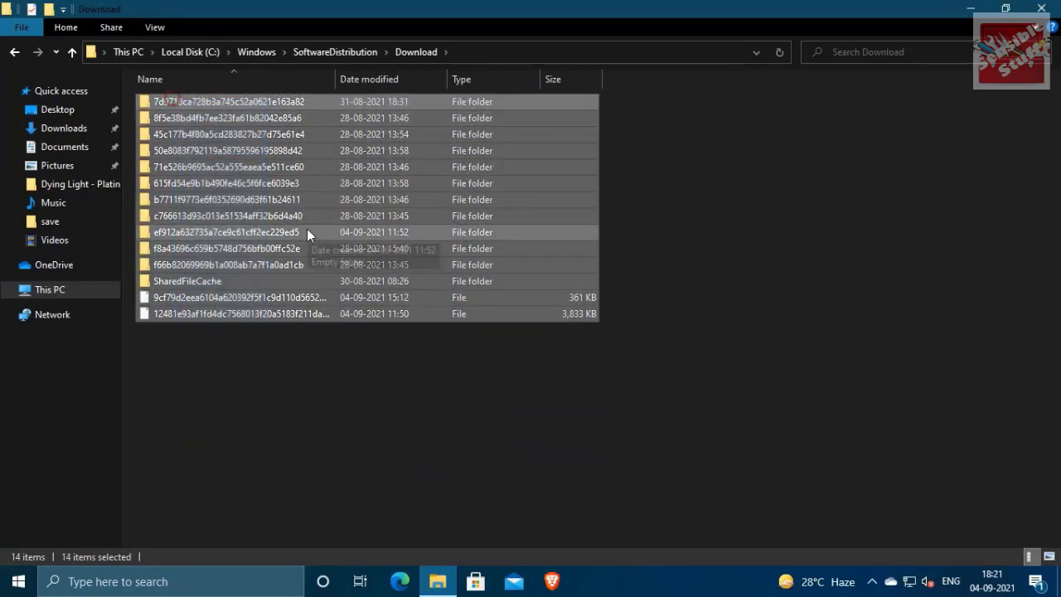
key("shift+Delete")
key("Return")
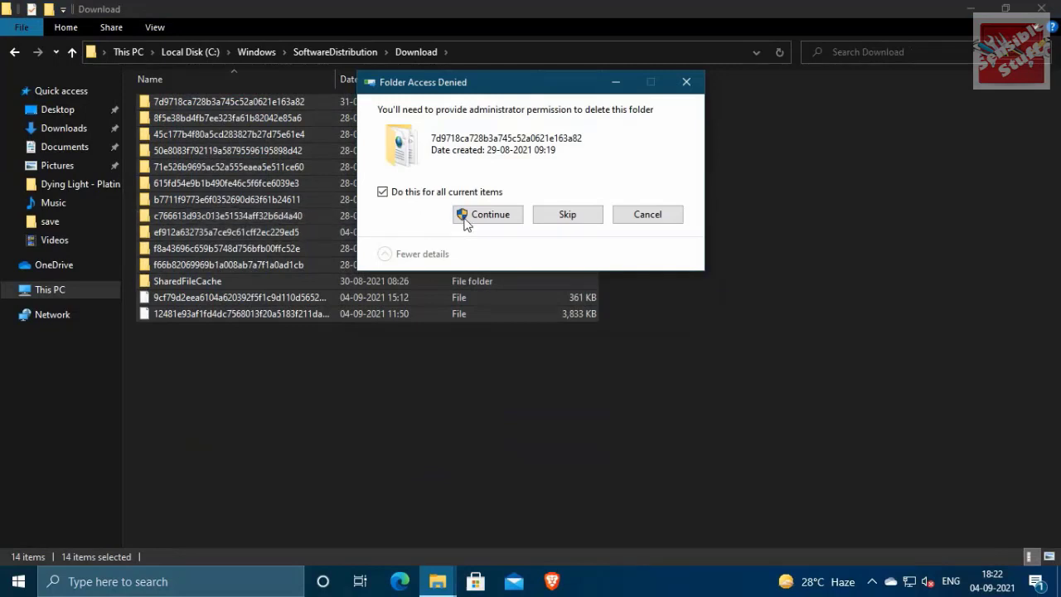
left_click(466, 217)
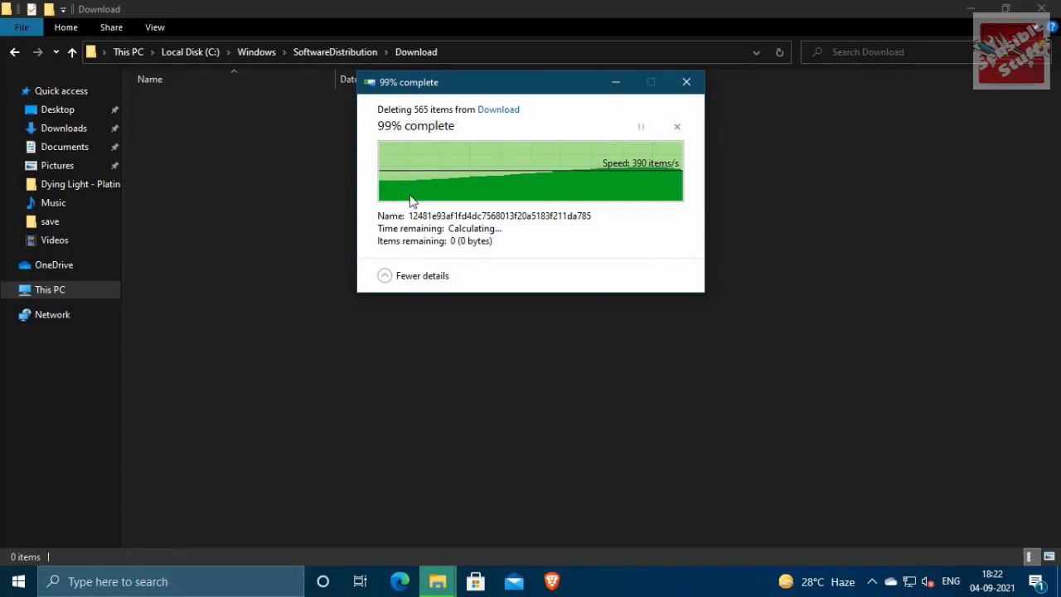
- Open Optimize Drives from the properties of Local Disk (C:) and analyze drive (C:)
left_click(53, 292)
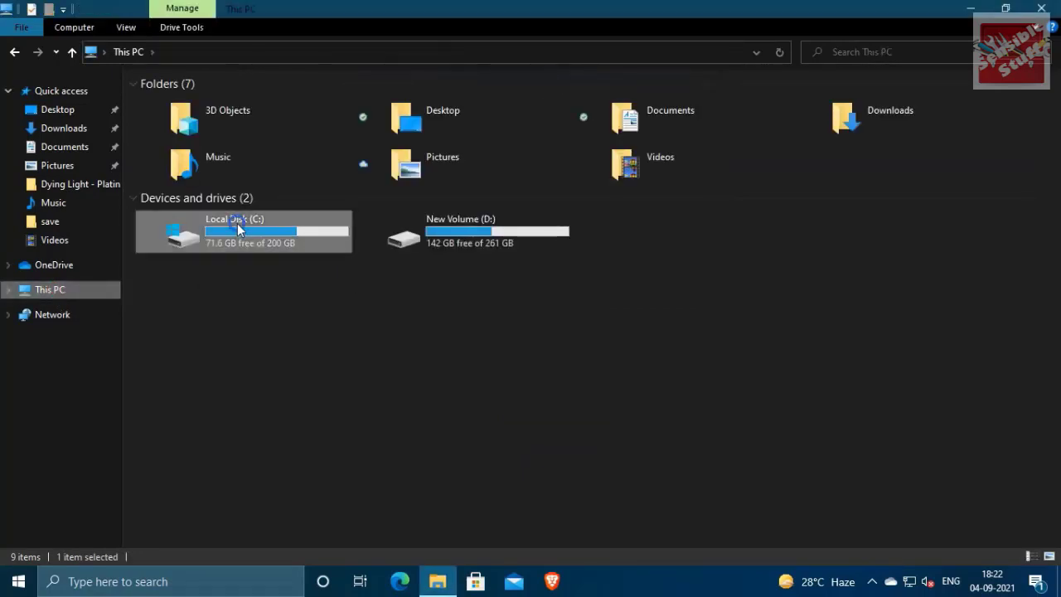
right_click(237, 223)
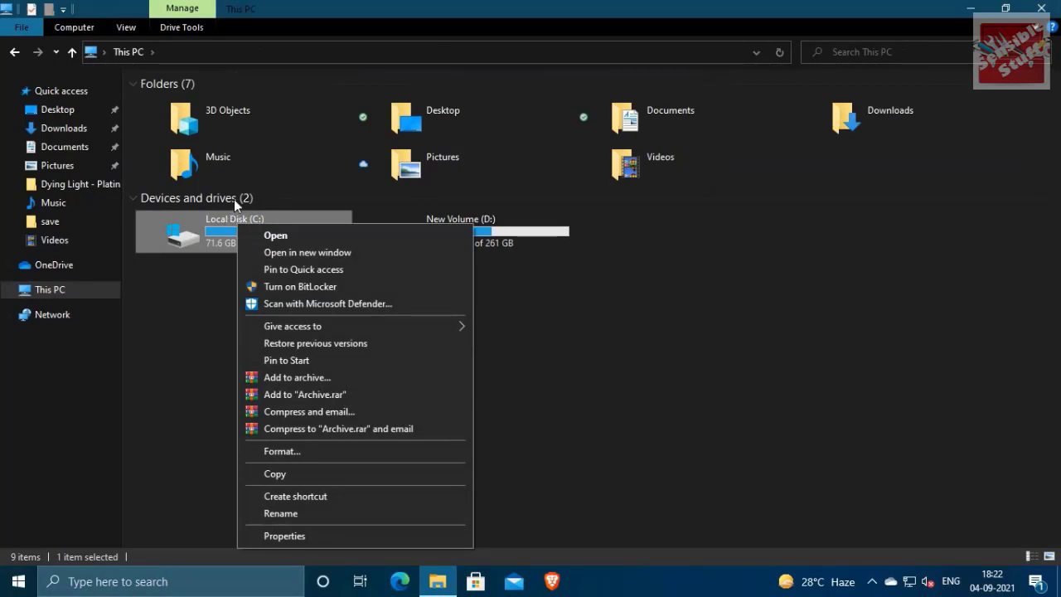
left_click(301, 536)
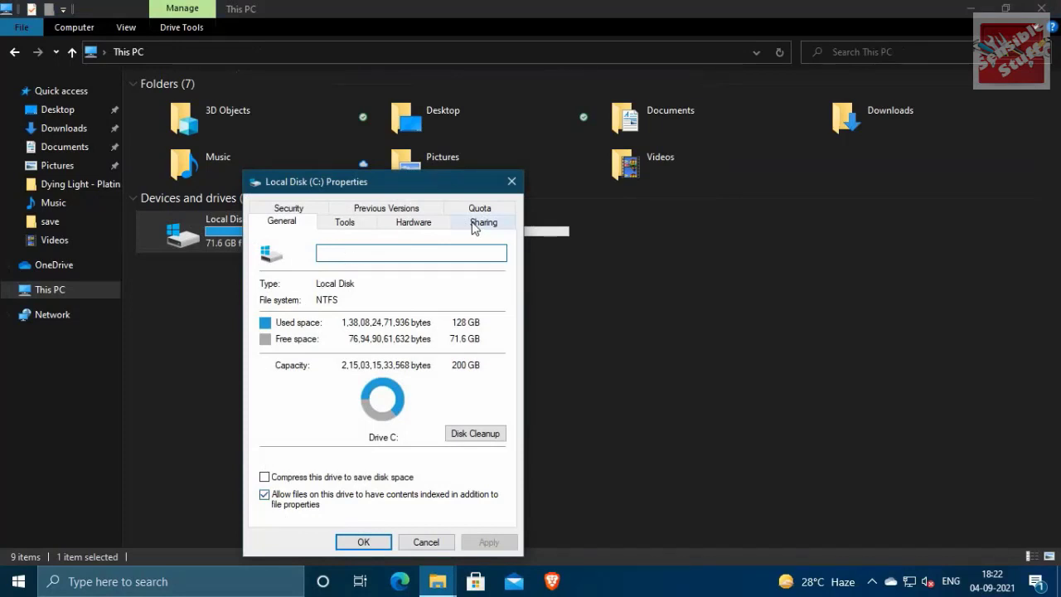
left_click(365, 222)
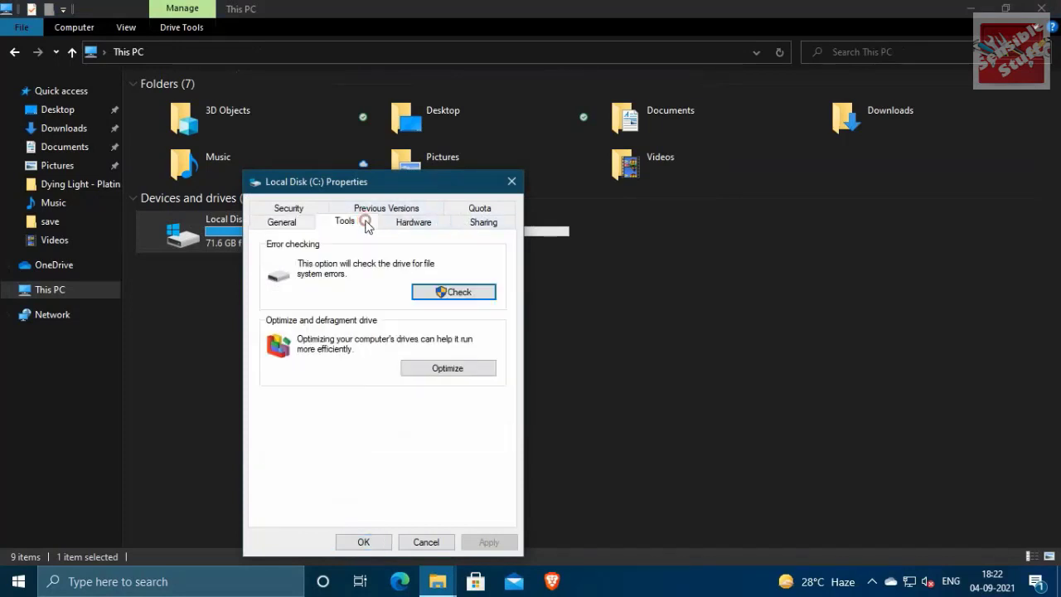
left_click(434, 369)
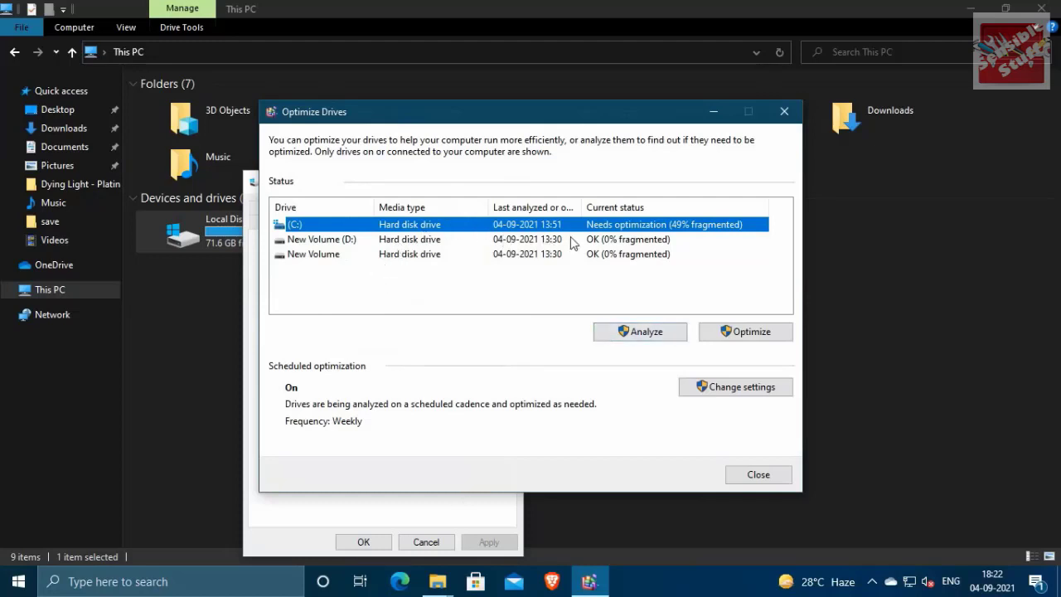
left_click(662, 331)
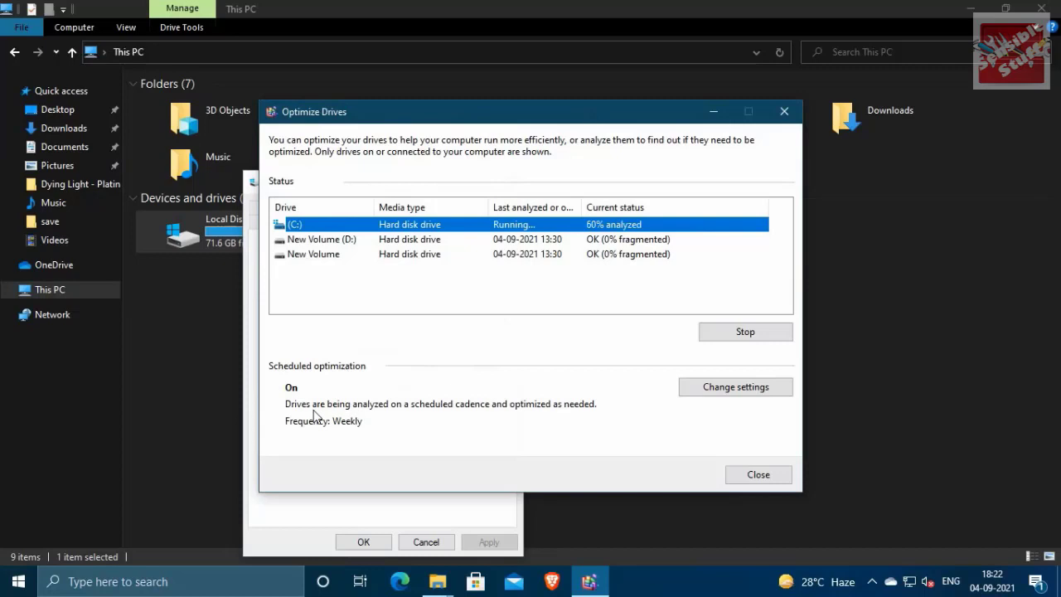
- Examine the optimization schedule settings and their frequency options, and cancel without saving changes
left_click(701, 386)
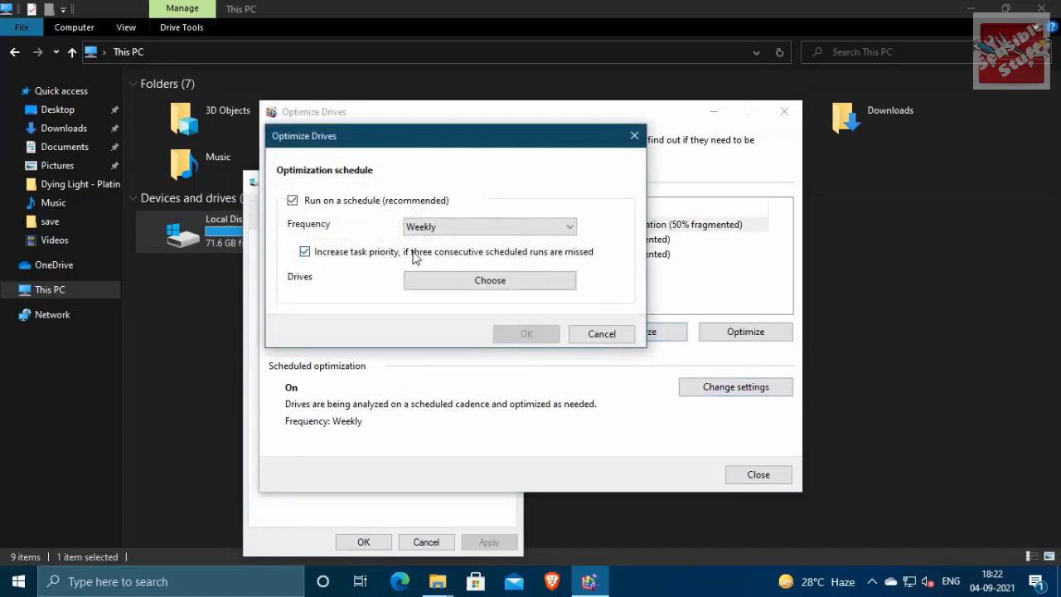
left_click(429, 229)
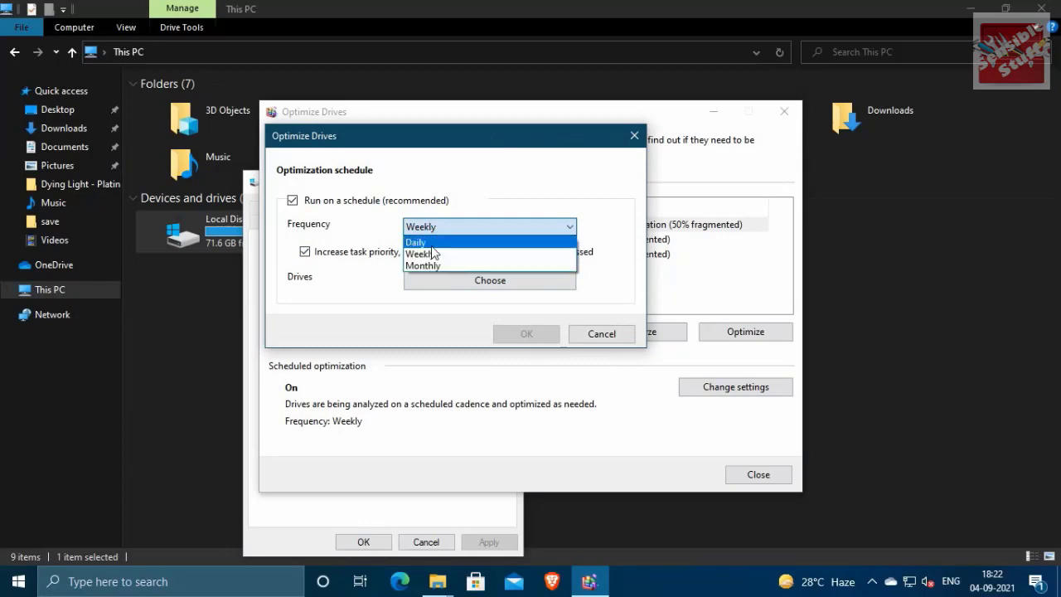
left_click(433, 287)
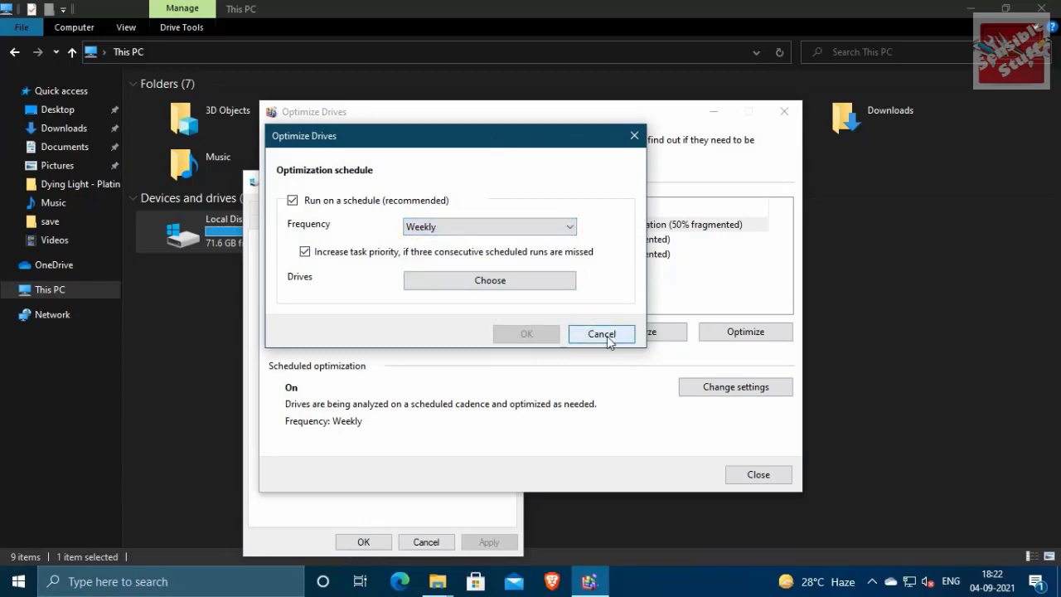
left_click(292, 200)
left_click(292, 200)
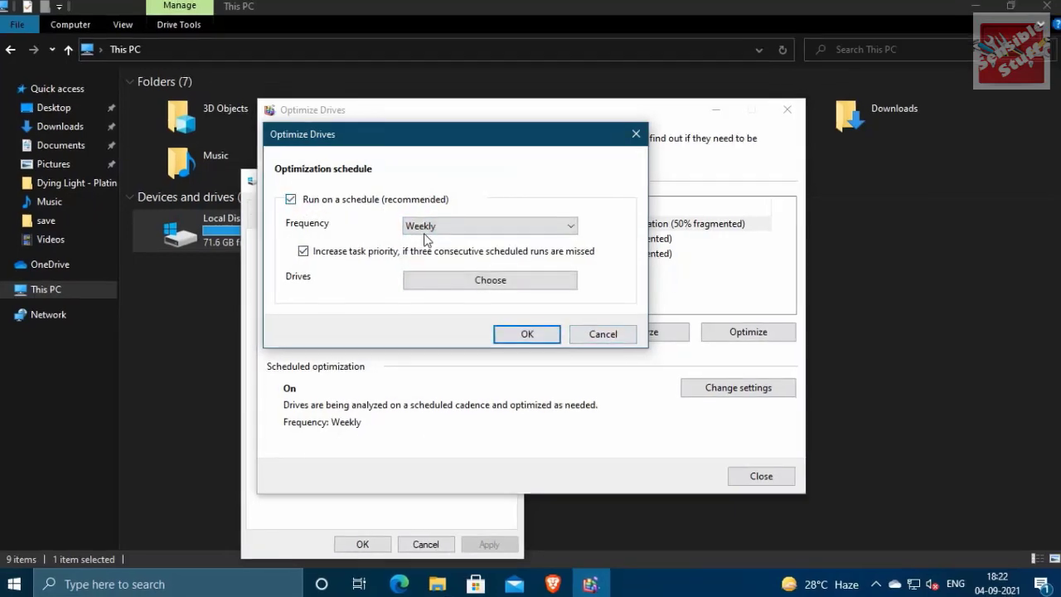
left_click(602, 333)
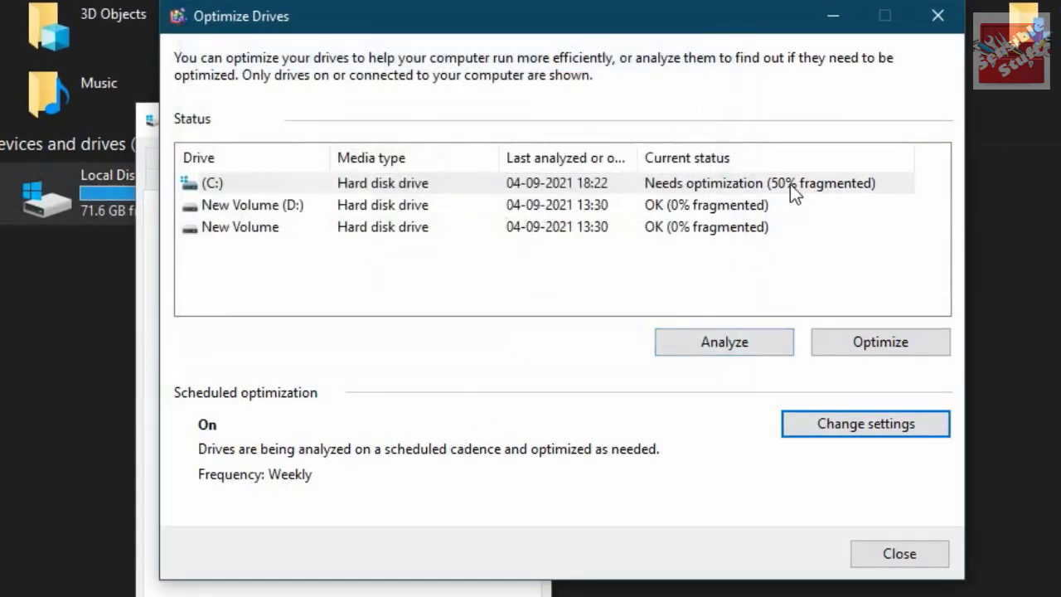
- Start optimizing drive (C:), and analyze and optimize New Volume (D:) as well
left_click(840, 341)
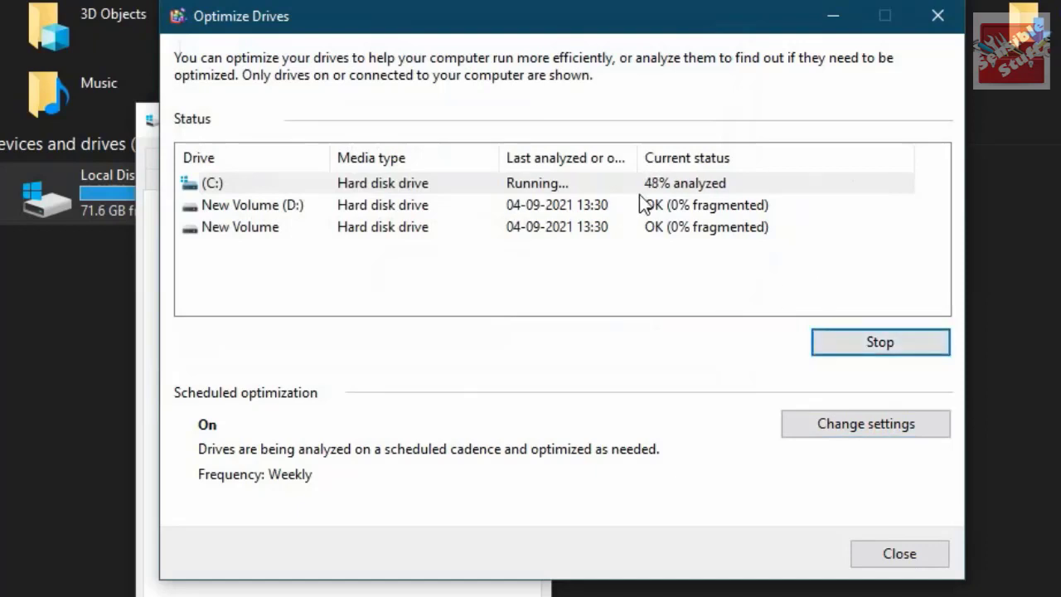
left_click_drag(636, 158, 697, 158)
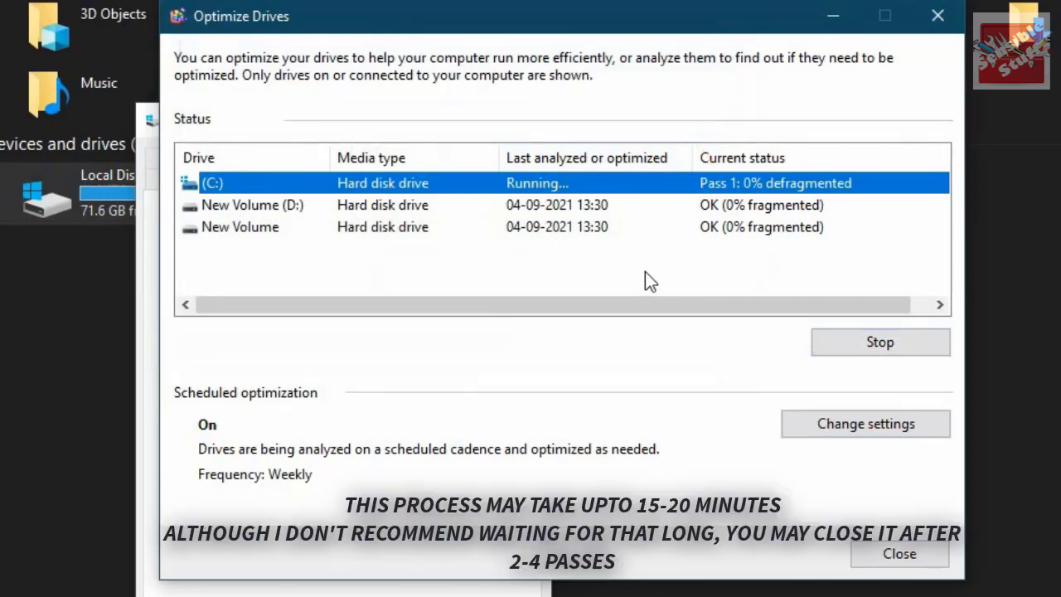
left_click(726, 206)
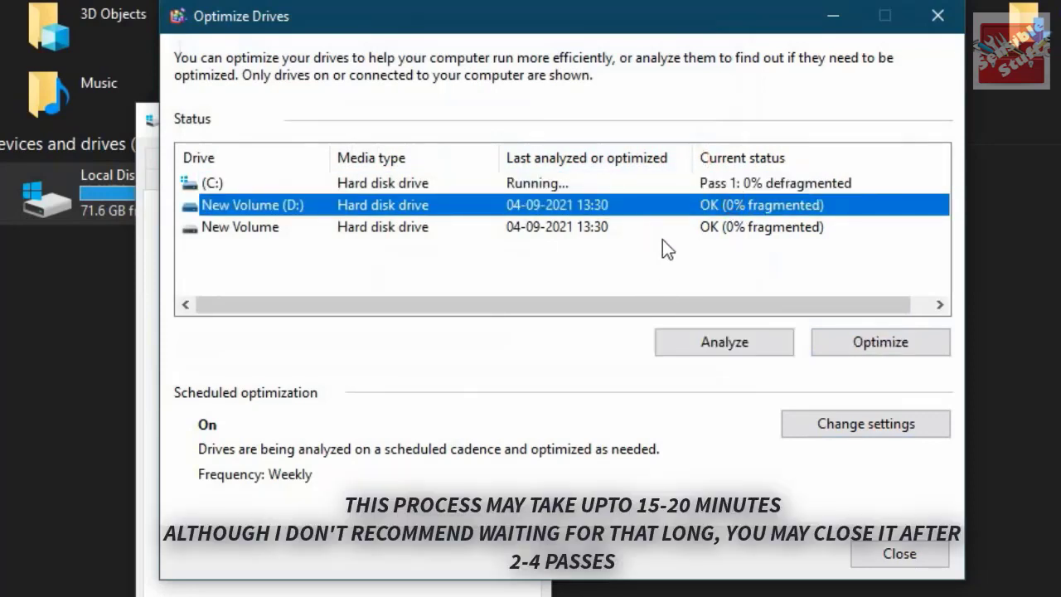
left_click(710, 340)
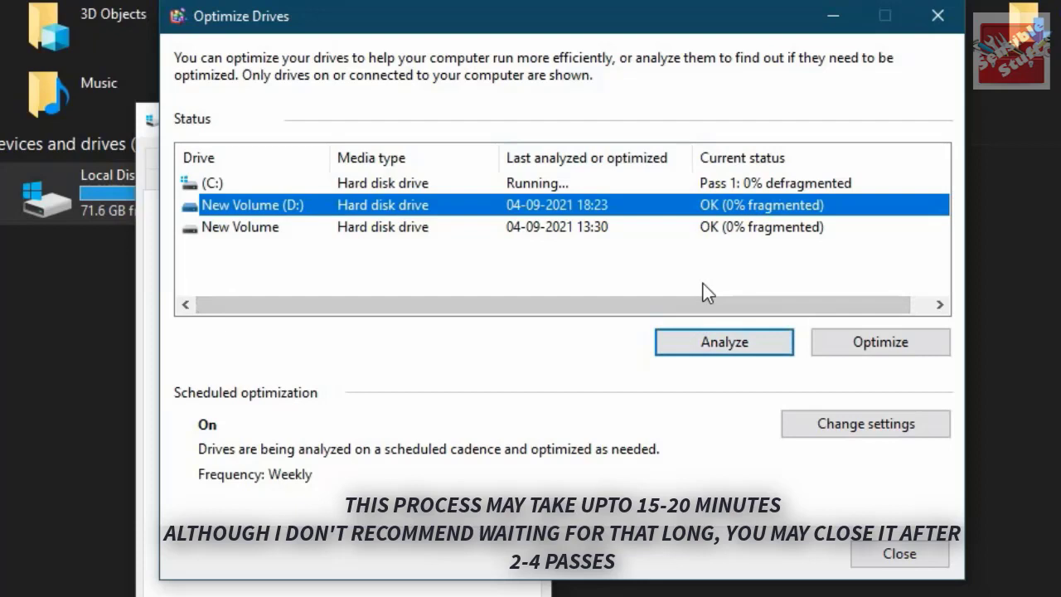
left_click(877, 342)
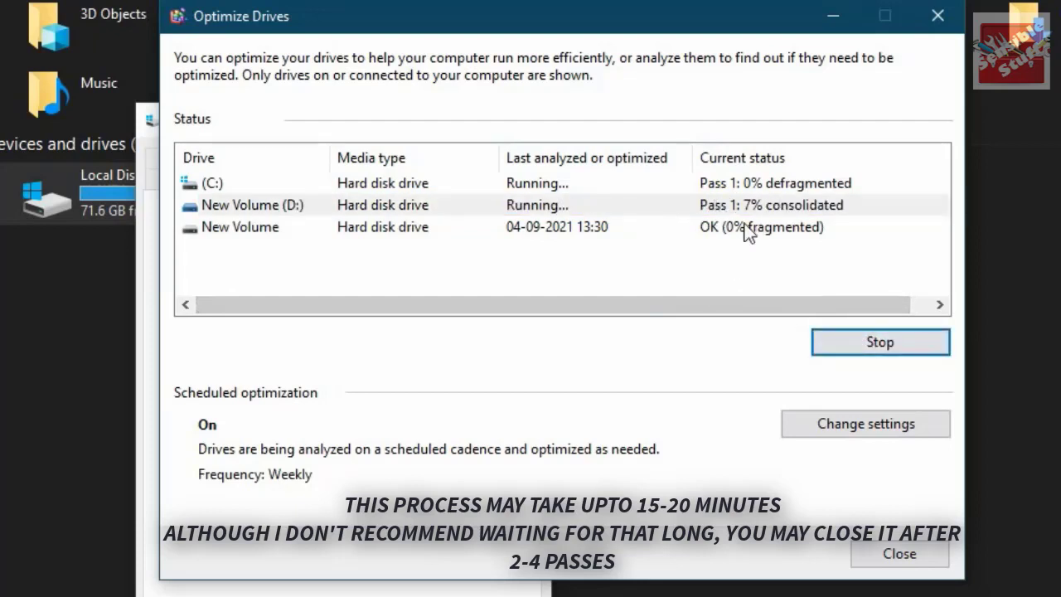
- Check the optimization progress of drives (C:) and New Volume (D:), and close Optimize Drives
left_click(762, 208)
left_click(798, 181)
left_click(787, 200)
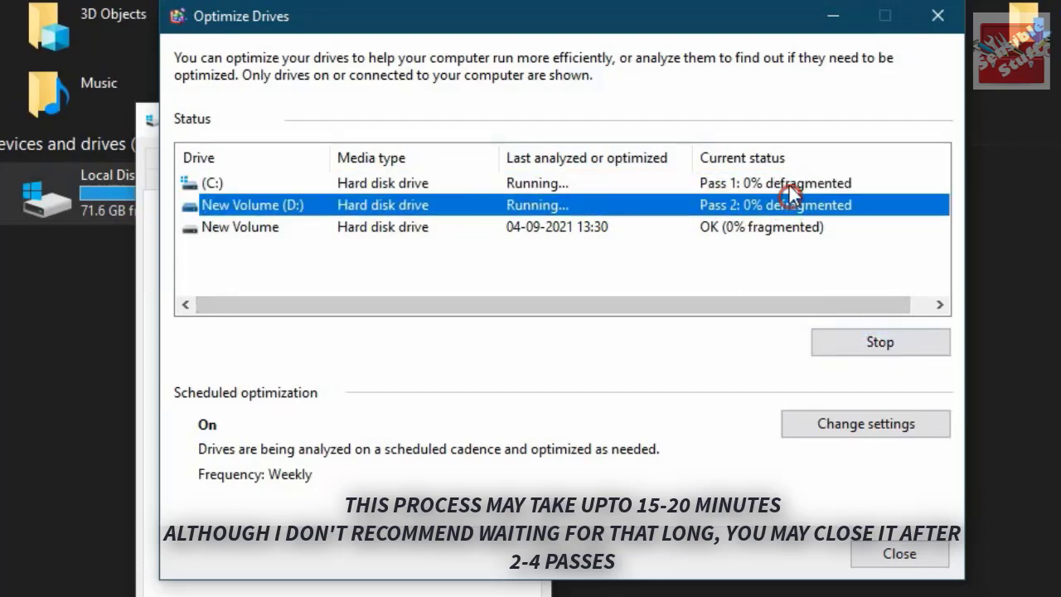
left_click(777, 187)
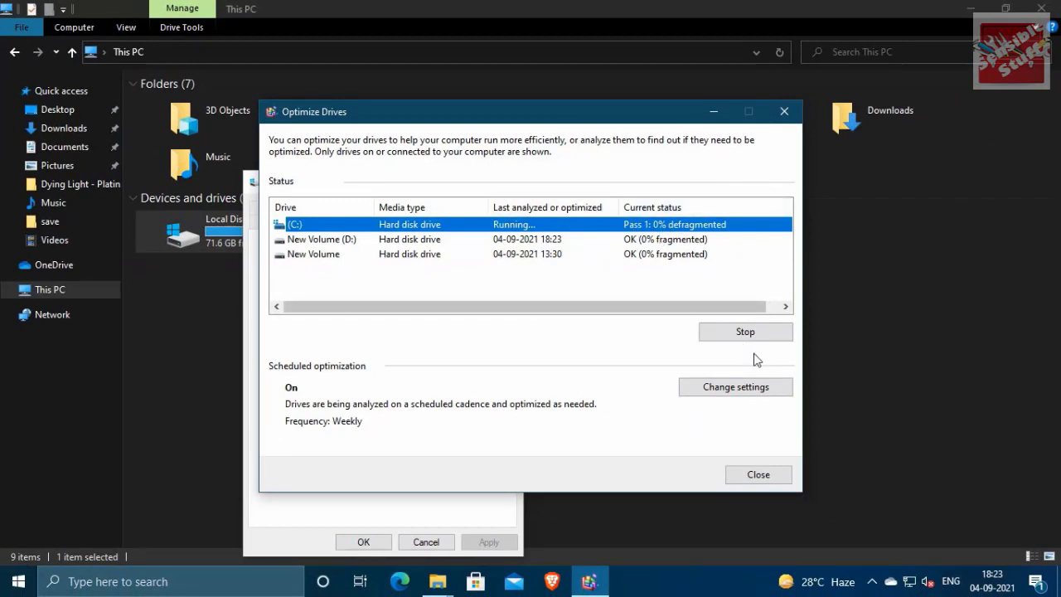
left_click(759, 473)
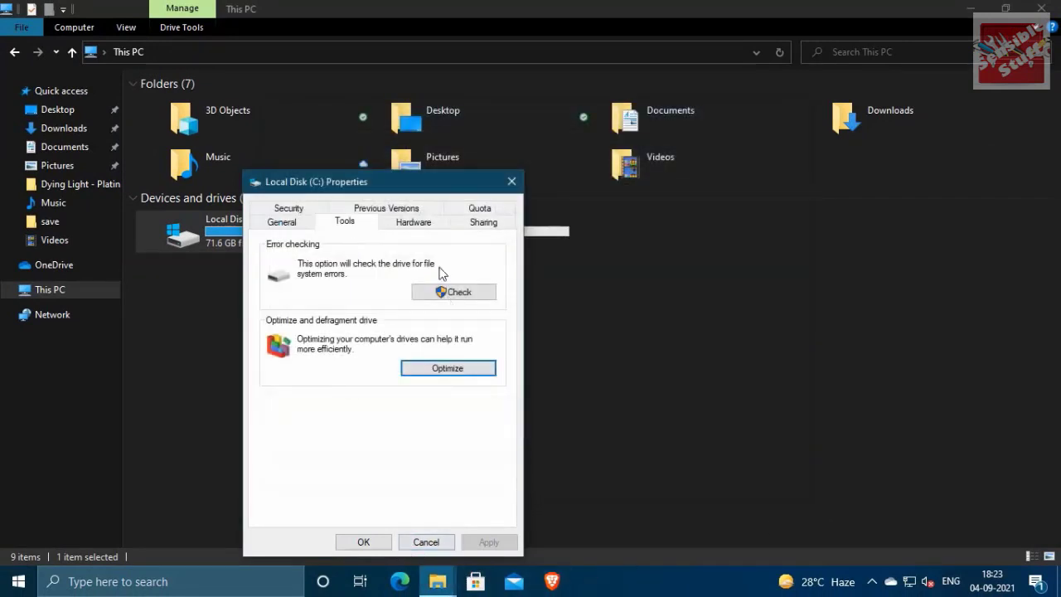
- Open Disk Cleanup for drive (C:) from the general properties of the disk
left_click(267, 222)
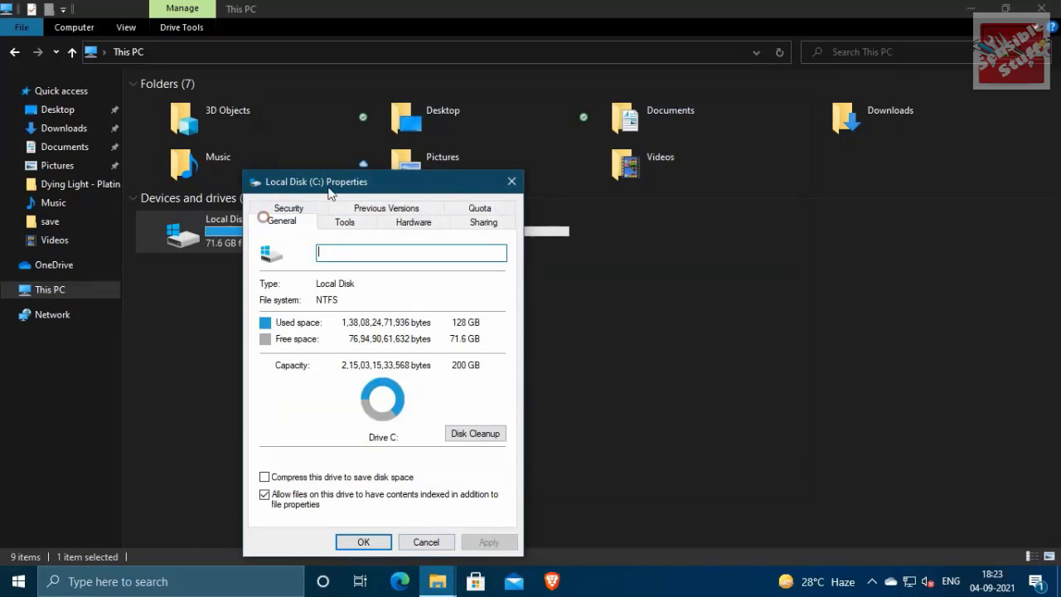
left_click(476, 434)
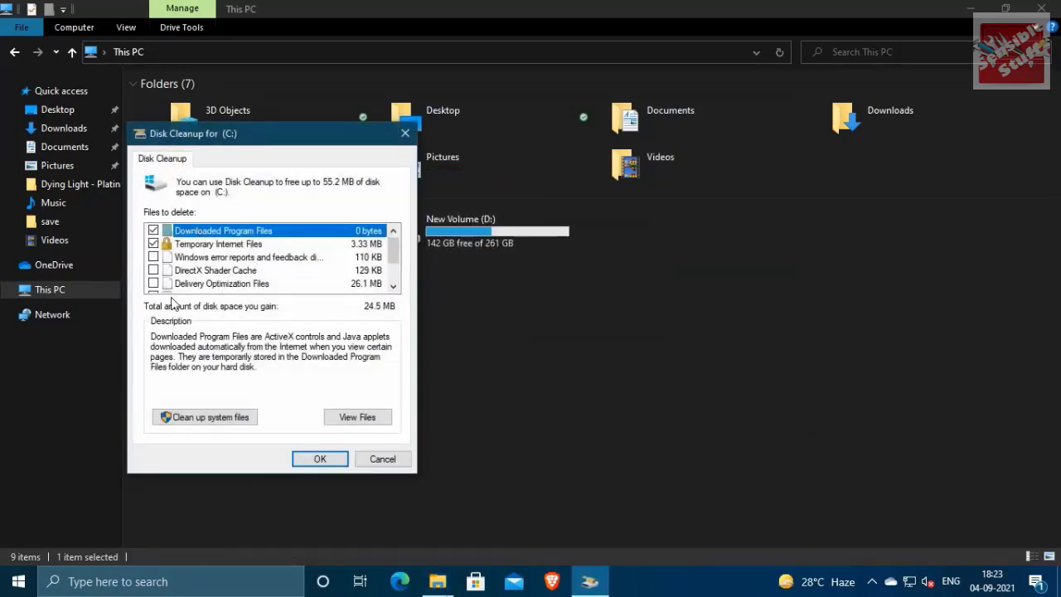
- Mark Windows error reports, DirectX Shader Cache, Delivery Optimization Files, Recycle Bin and Temporary files for cleanup
left_click(153, 257)
left_click(153, 270)
left_click(153, 284)
scroll(154, 281, "down", 1)
left_click(154, 257)
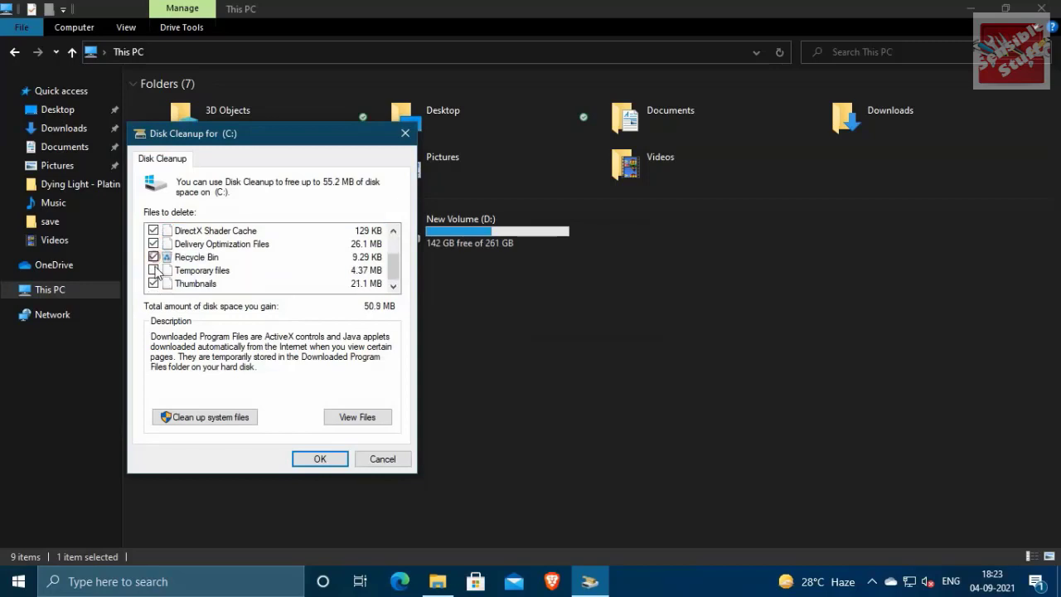
left_click(154, 271)
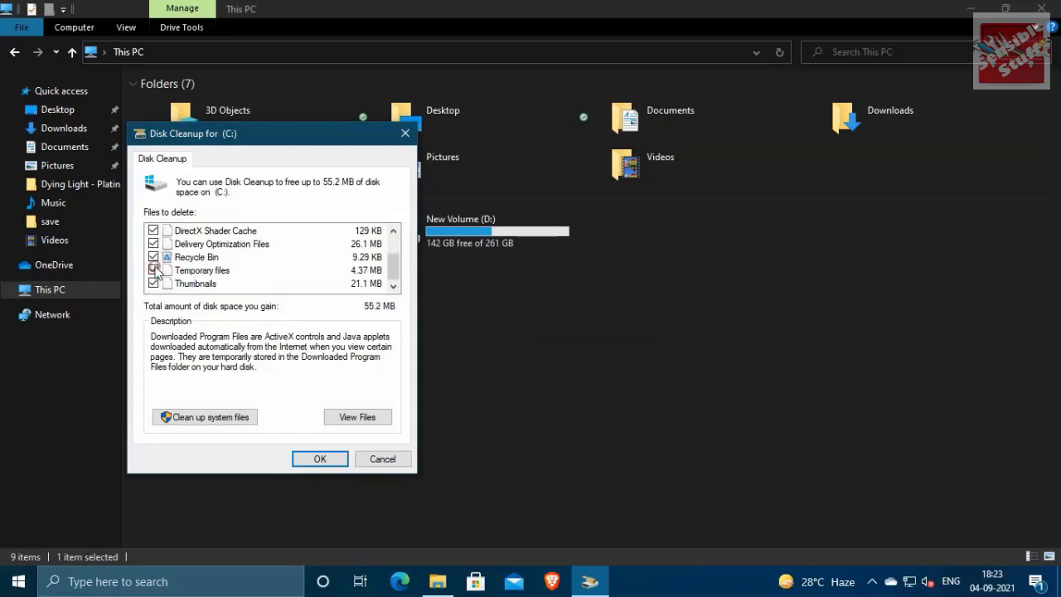
- Include system files in Disk Cleanup and mark Microsoft Defender Antivirus, Windows error reports, DirectX Shader Cache and Delivery Optimization Files
left_click(239, 418)
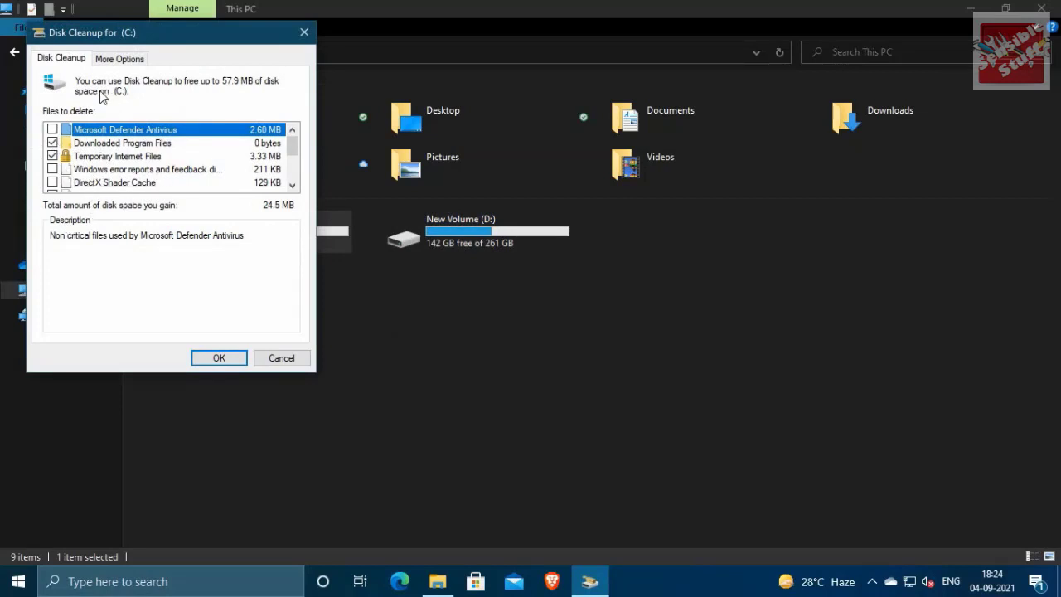
left_click(53, 130)
left_click(53, 169)
left_click(52, 183)
scroll(58, 184, "down", 1)
left_click(53, 156)
- Mark Recycle Bin, Language Resource Files and Temporary files as well, and permanently delete all the selected files
scroll(54, 158, "down", 1)
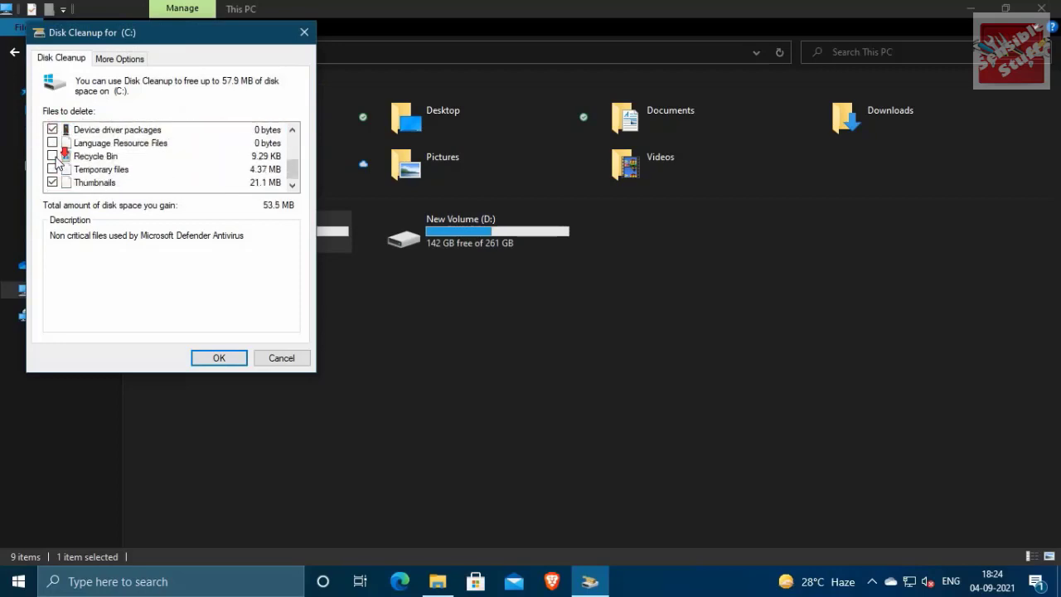
left_click(52, 156)
left_click(52, 142)
left_click(53, 169)
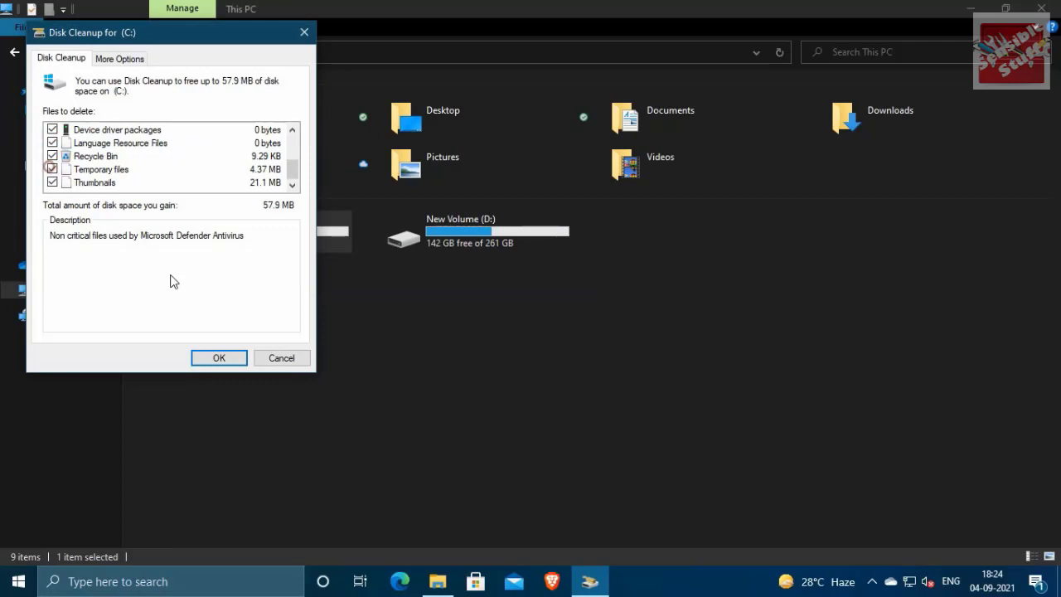
left_click(220, 357)
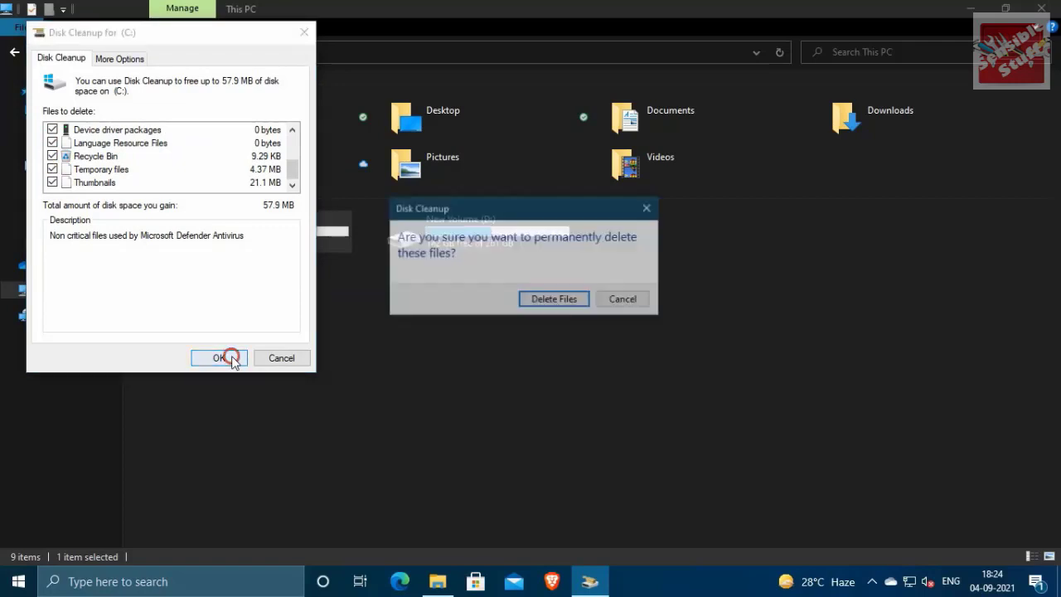
left_click(545, 300)
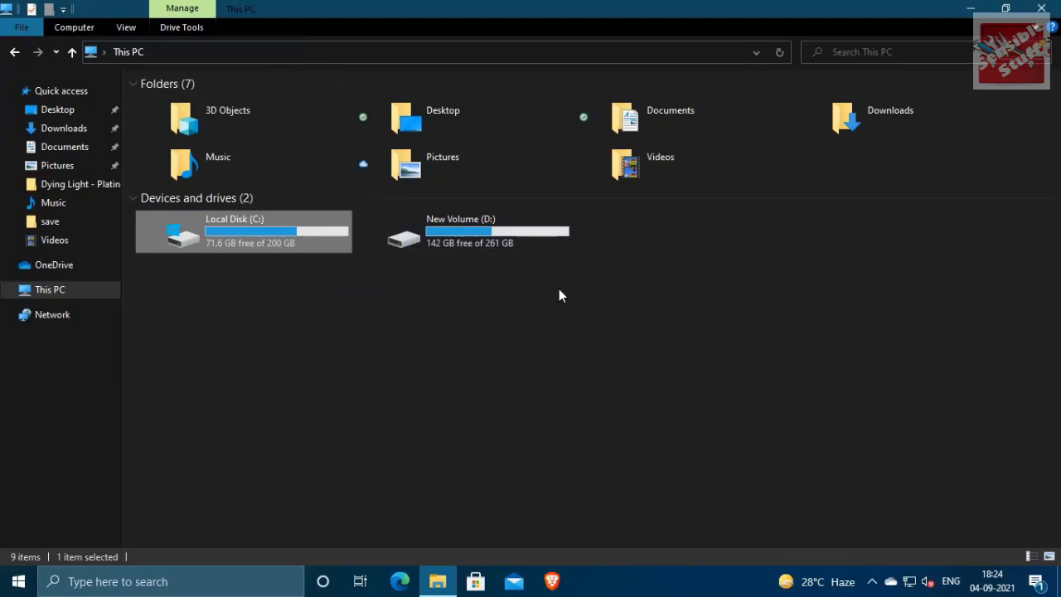
- Switch to Google Chrome and open the browser's settings
left_click(479, 355)
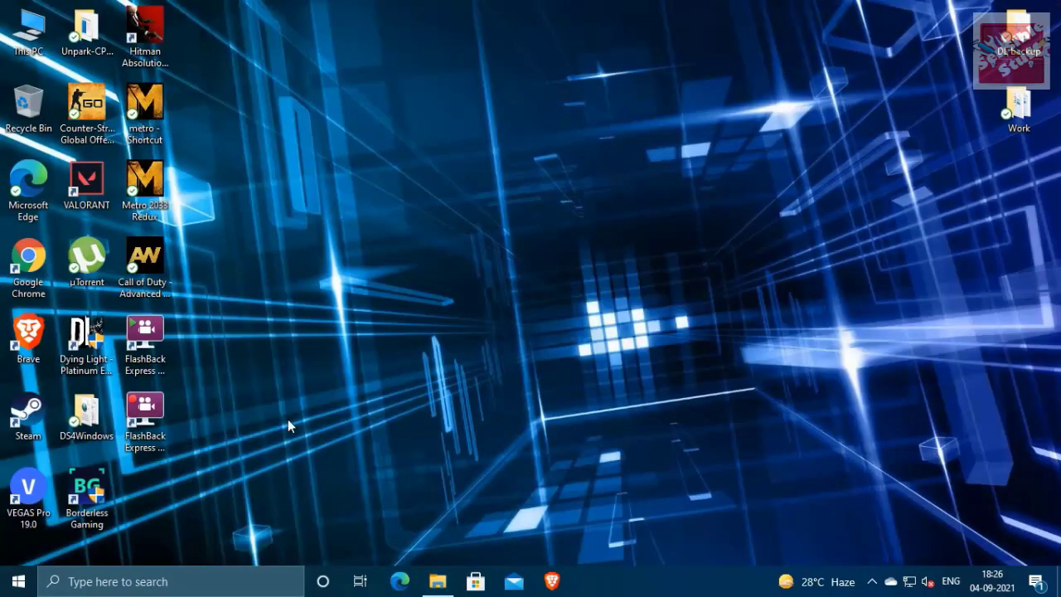
double_click(41, 265)
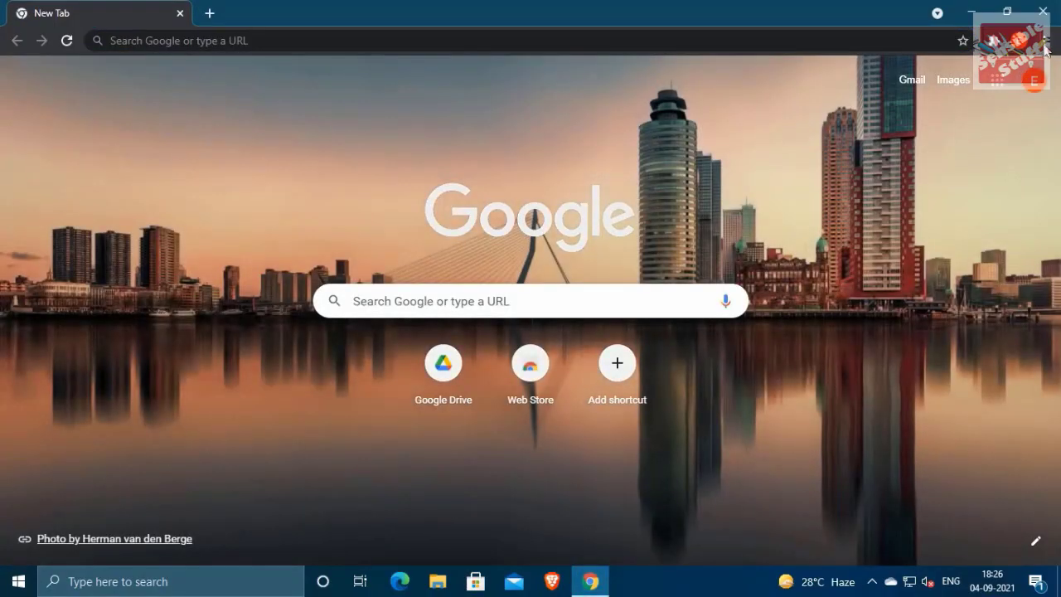
left_click(1046, 48)
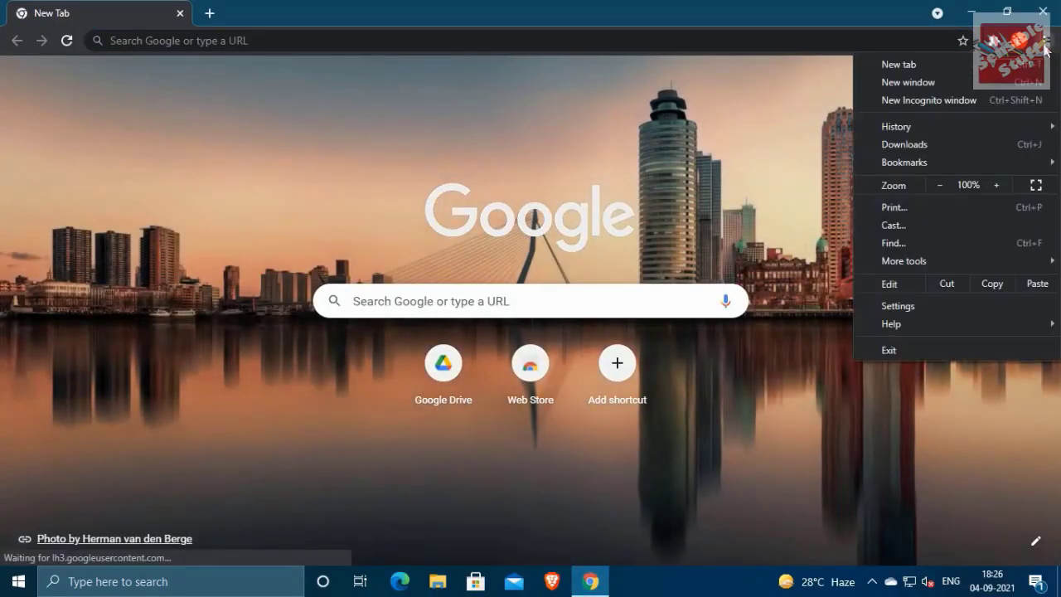
left_click(908, 309)
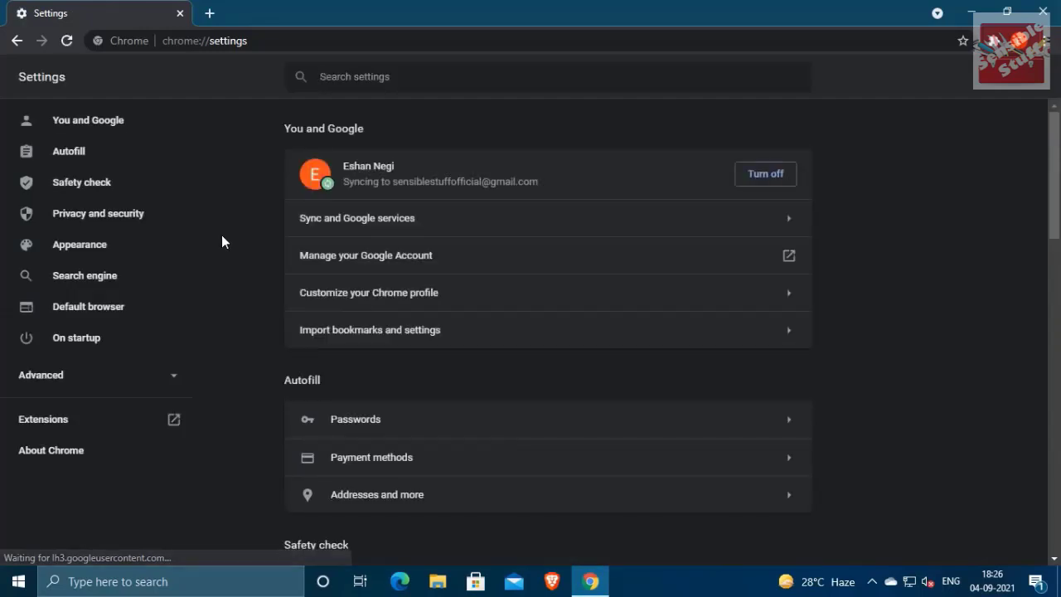
- Open the Clear browsing data options under Privacy and security, and set the basic time range to All time
scroll(406, 390, "down", 2)
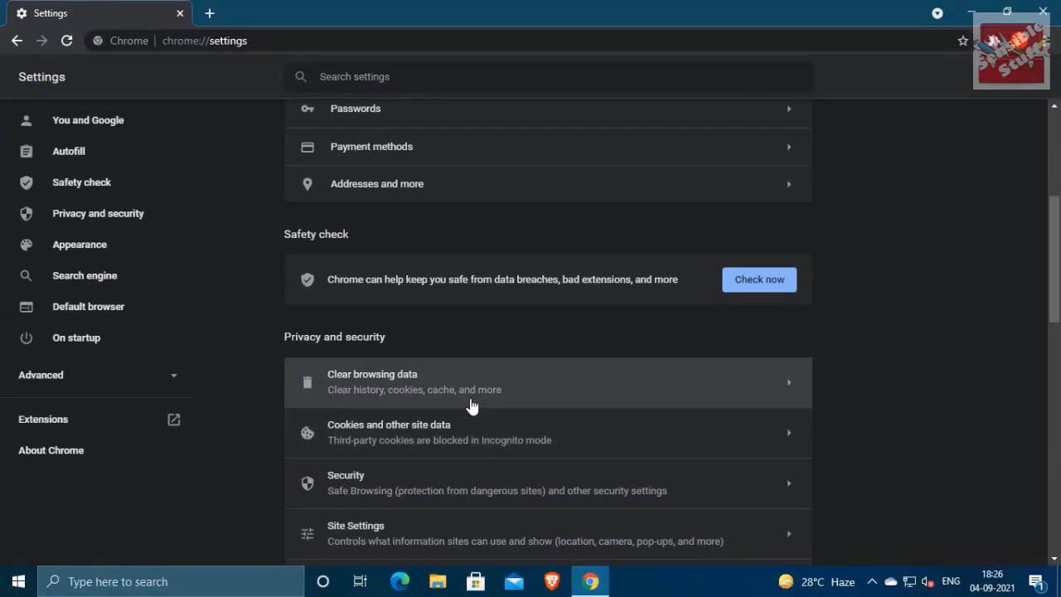
left_click(454, 362)
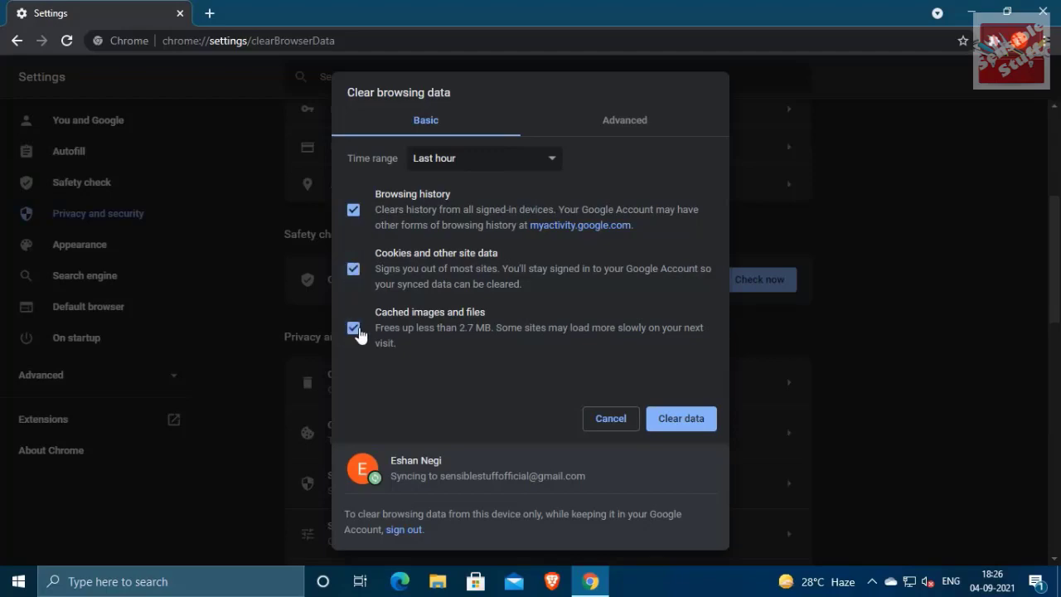
left_click(473, 160)
left_click(431, 229)
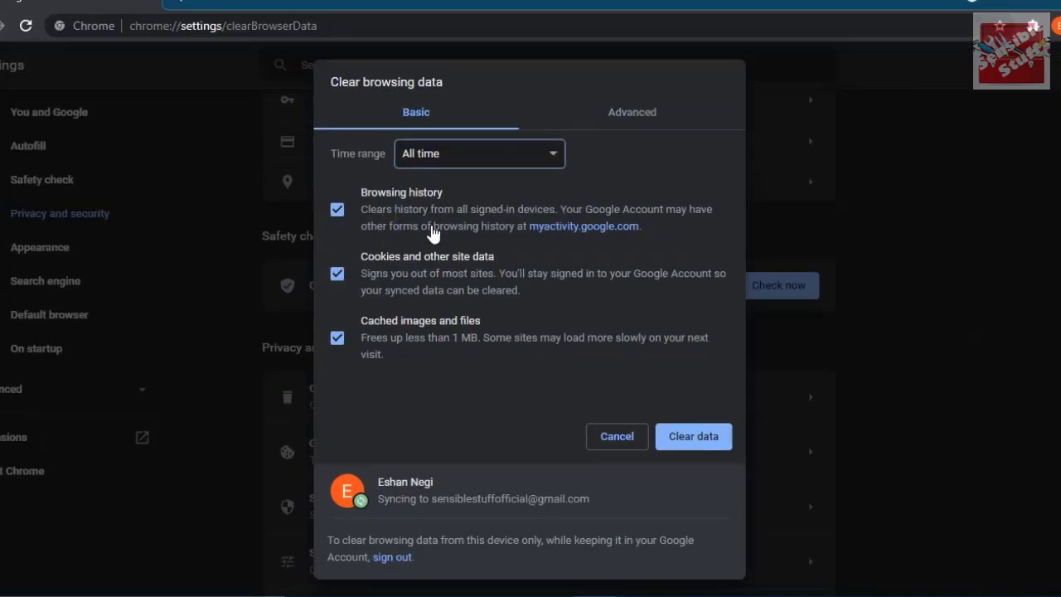
- In the advanced options, also mark Passwords and other sign-in data, Autofill form data, Site Settings and Hosted app data, and clear the data
left_click(614, 125)
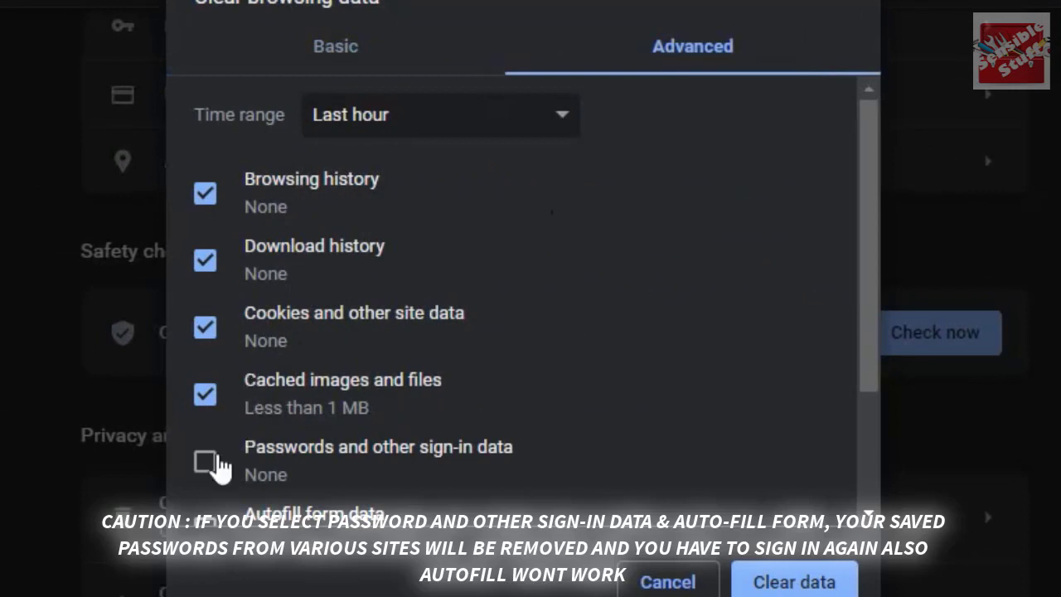
scroll(419, 477, "down", 2)
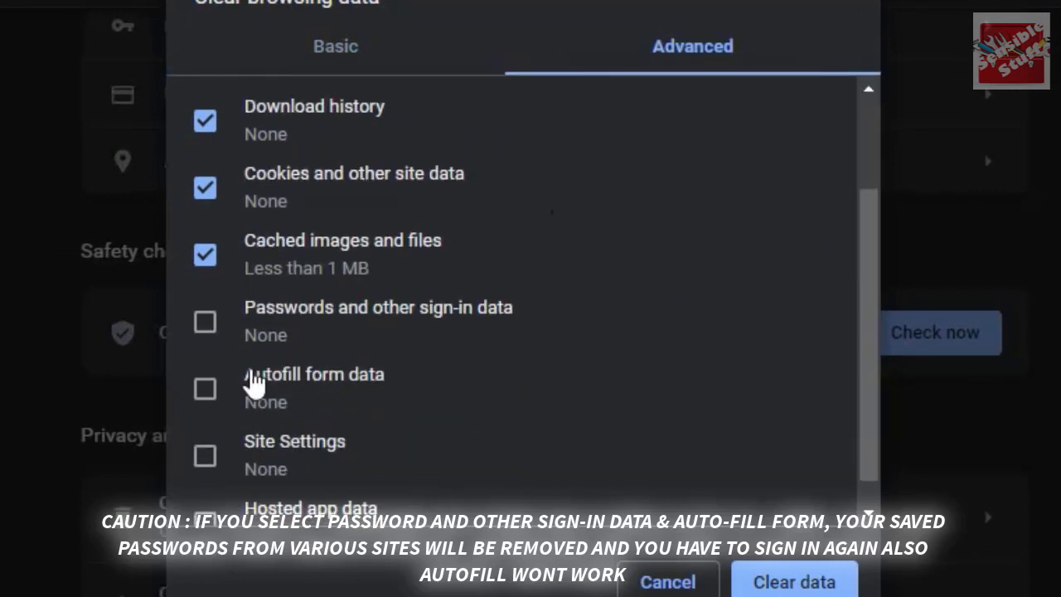
left_click(214, 332)
left_click(214, 332)
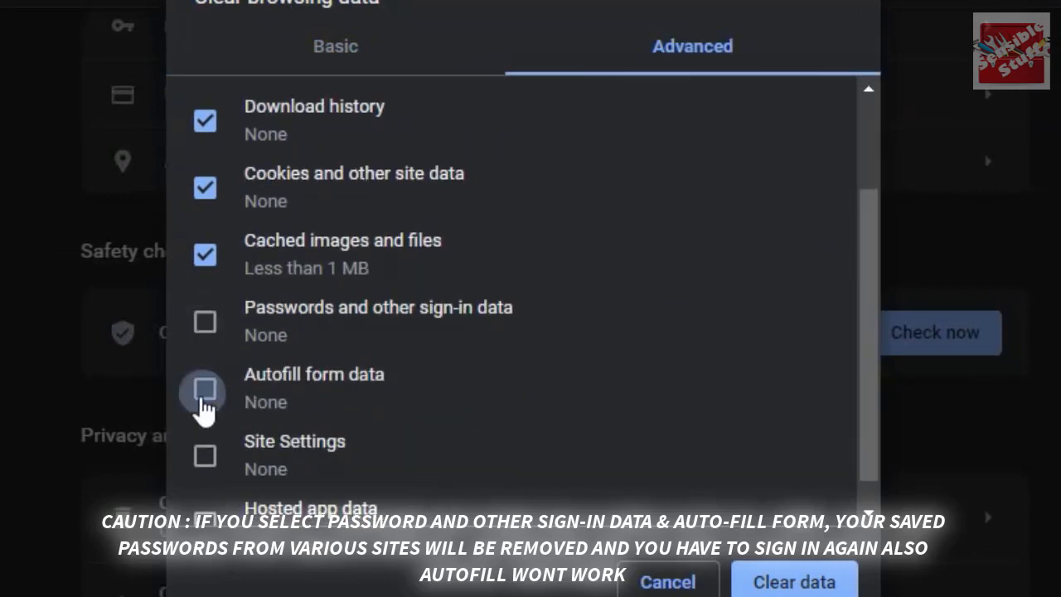
left_click(205, 344)
left_click(204, 398)
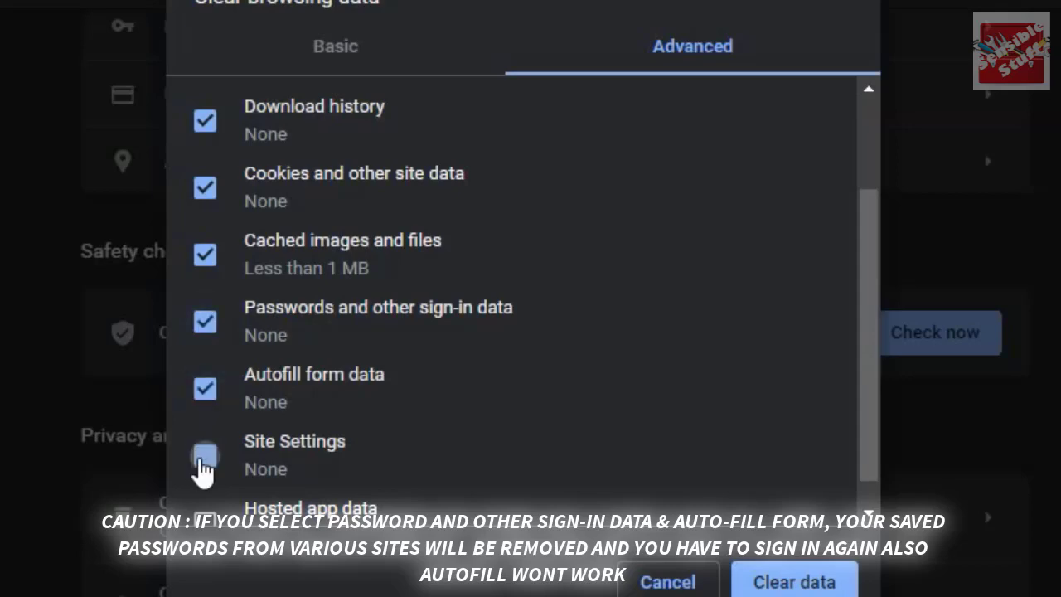
left_click(204, 460)
left_click(204, 498)
scroll(372, 456, "up", 2)
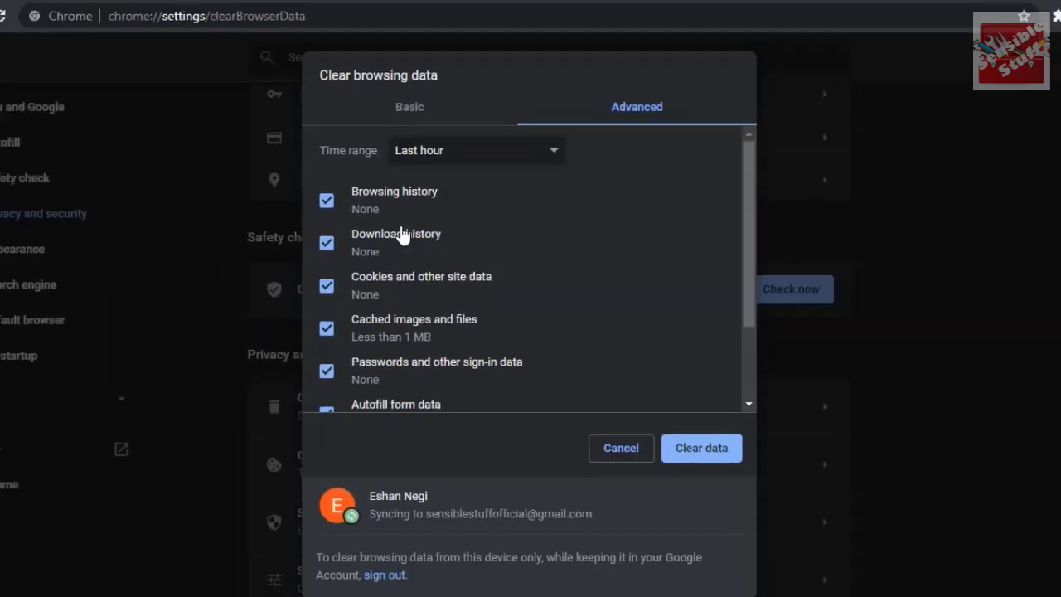
left_click(679, 443)
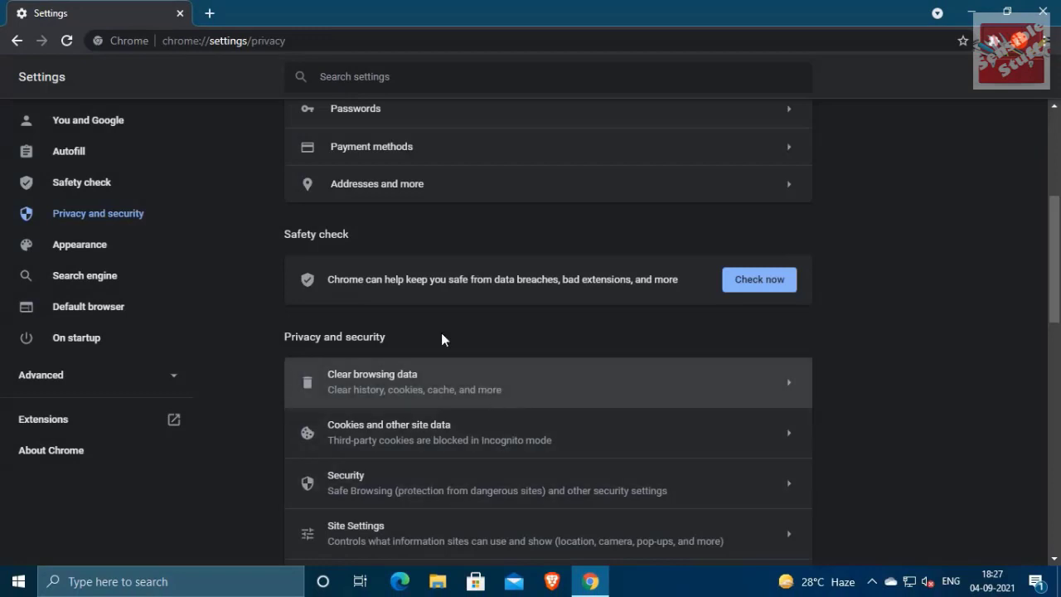
- Close Chrome, switch to Brave, decline making it the default browser, and open its settings
left_click(1043, 12)
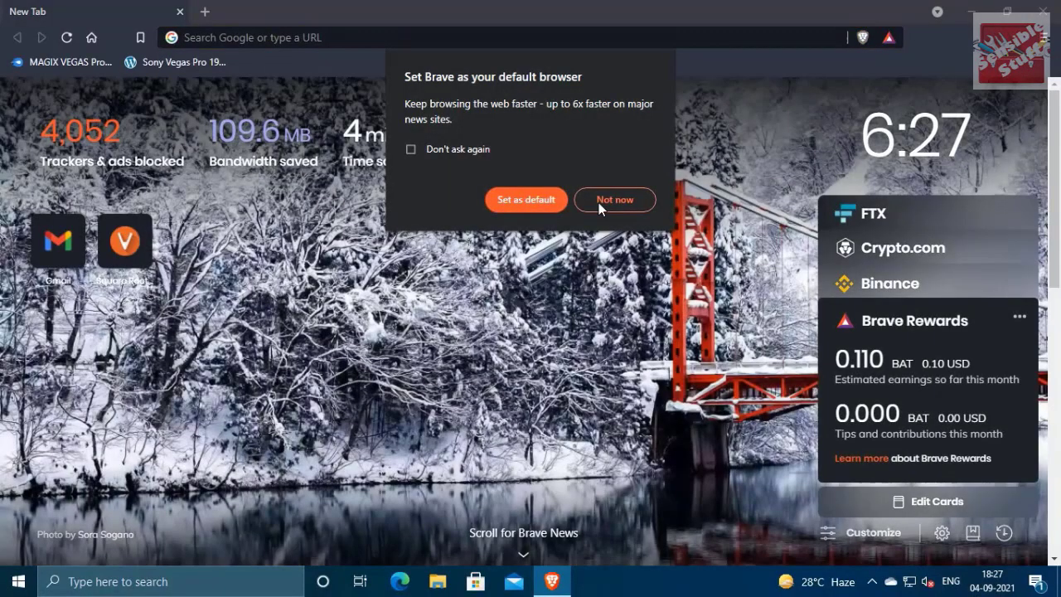
left_click(599, 202)
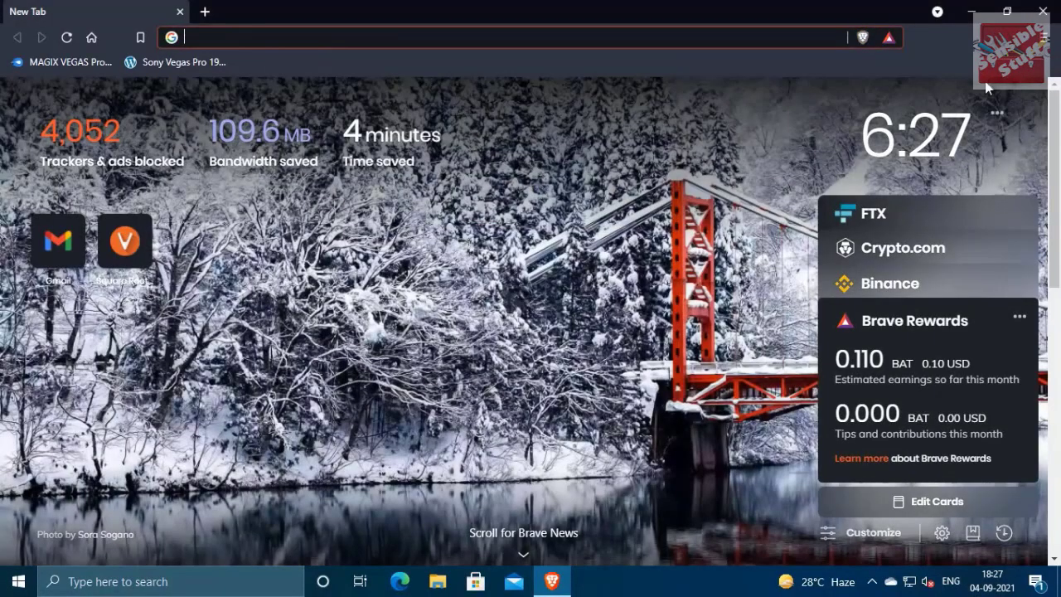
left_click(1043, 38)
left_click(888, 454)
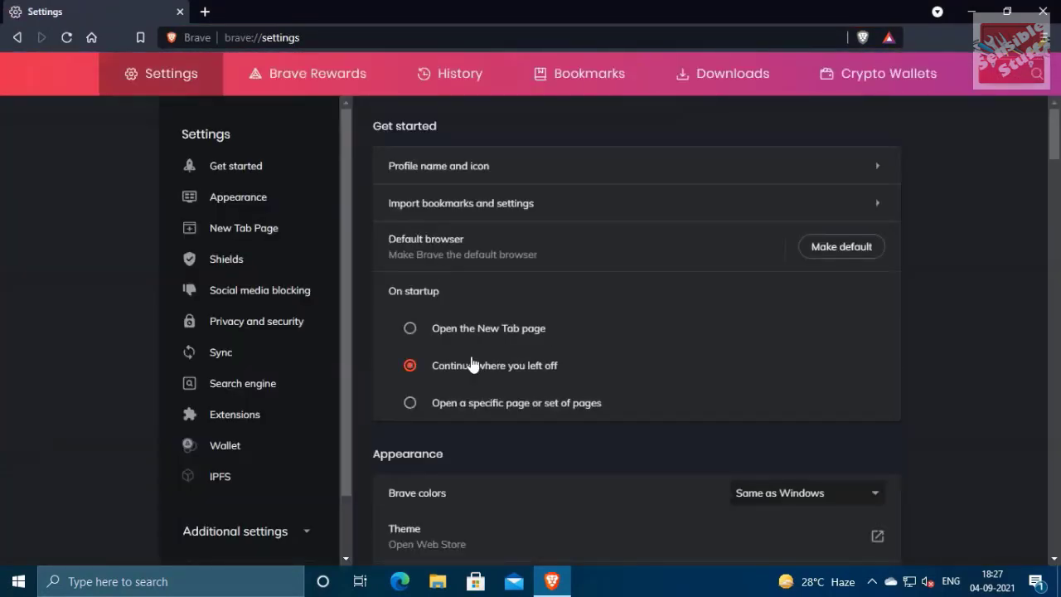
- Search the Brave settings for "cache" and open Clear browsing data
scroll(502, 440, "down", 7)
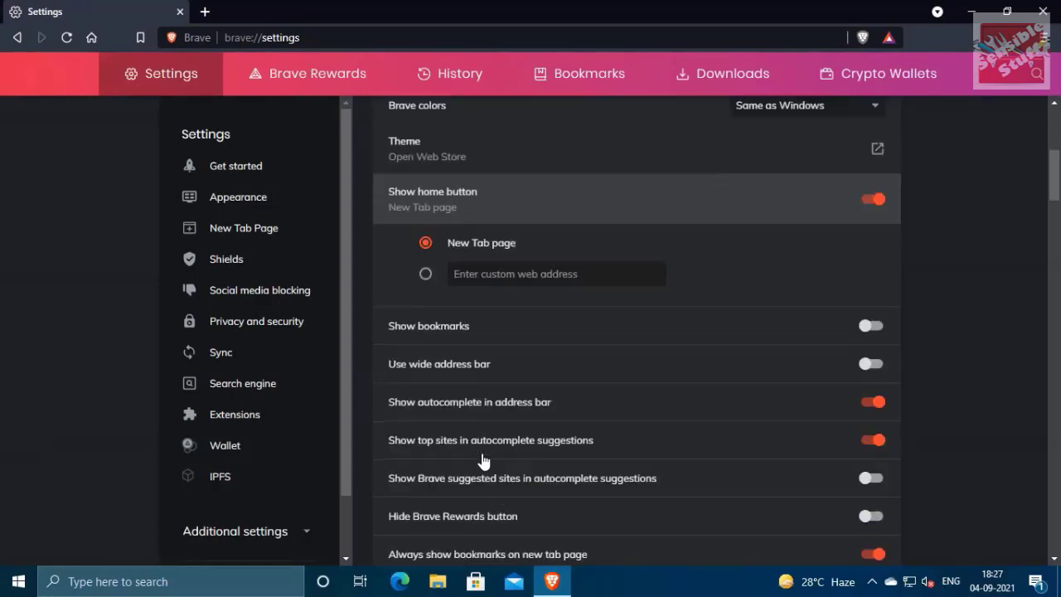
scroll(481, 447, "down", 1)
scroll(482, 420, "down", 1)
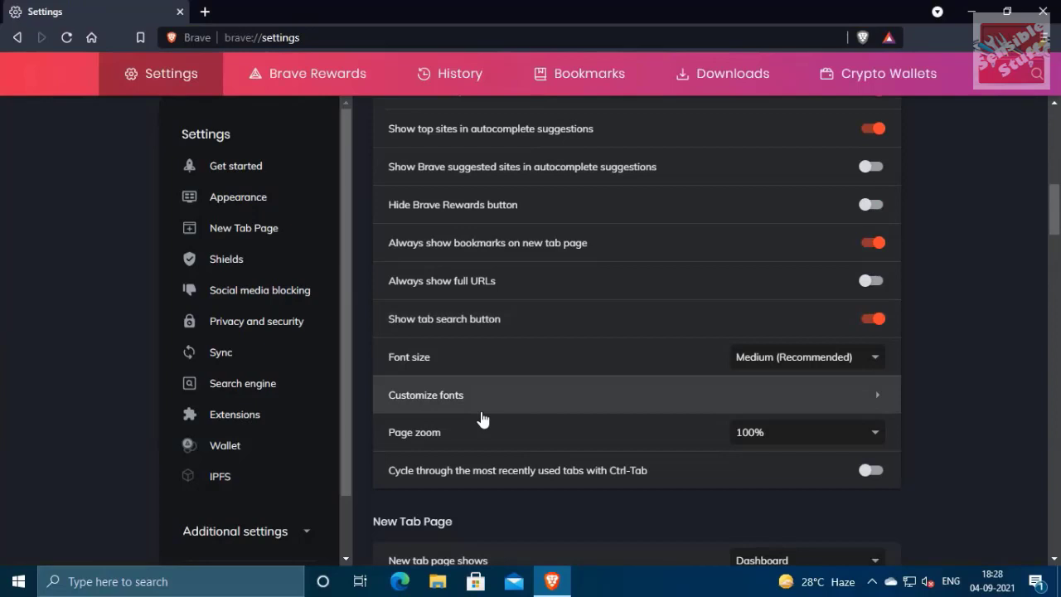
scroll(484, 420, "down", 4)
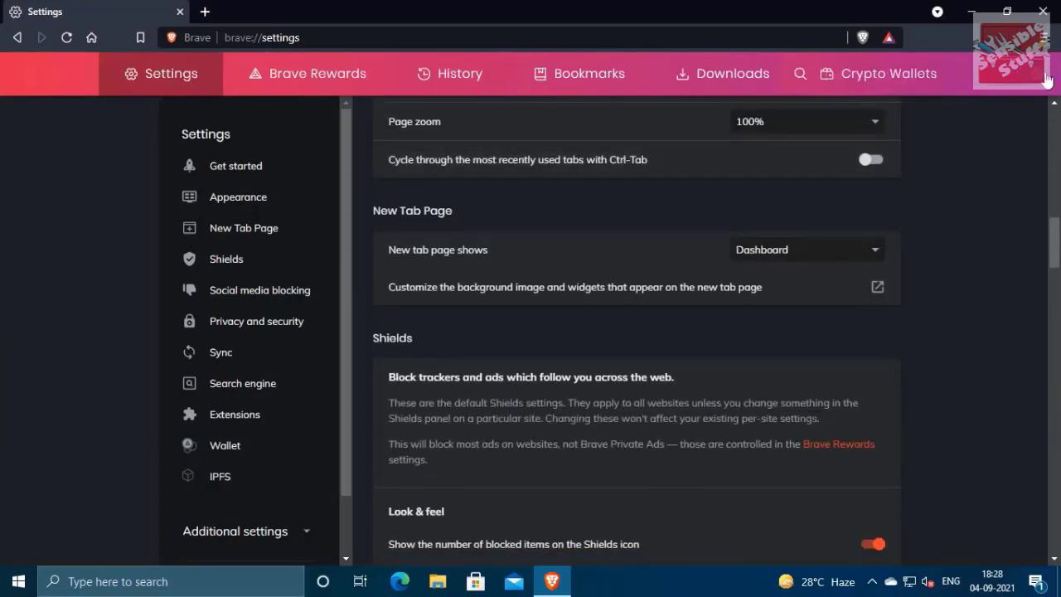
left_click(799, 73)
type("cache")
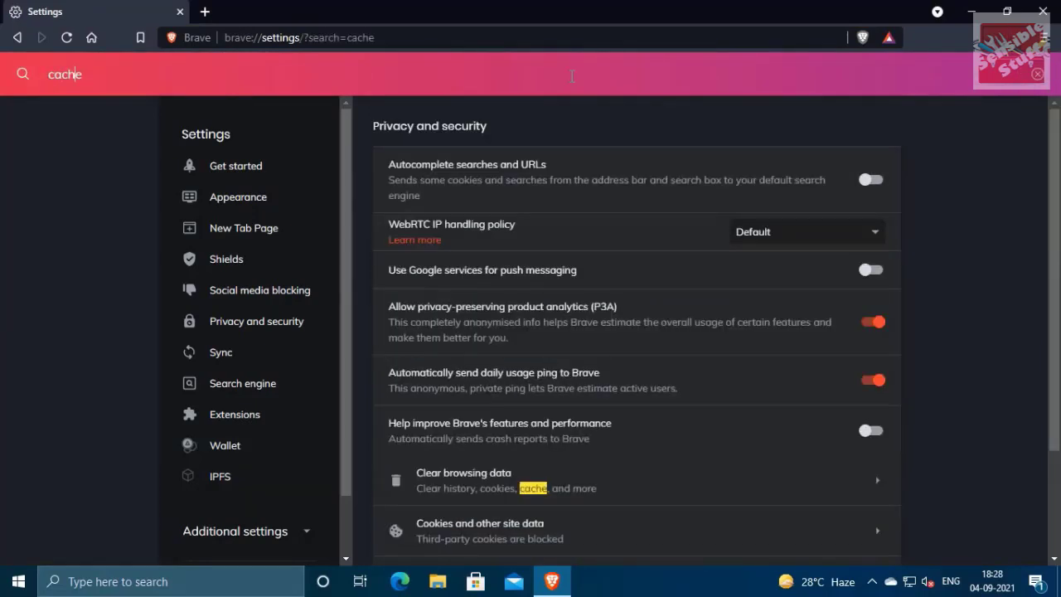
left_click(511, 478)
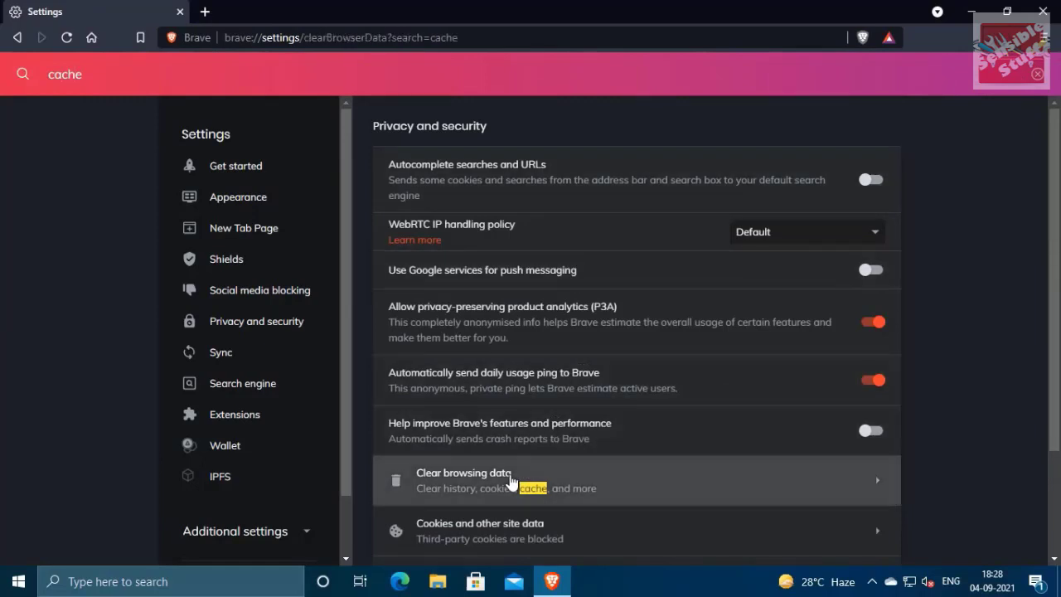
- Try the All time range in the basic clearing options, inspect the advanced data types, and cancel without clearing
left_click(508, 214)
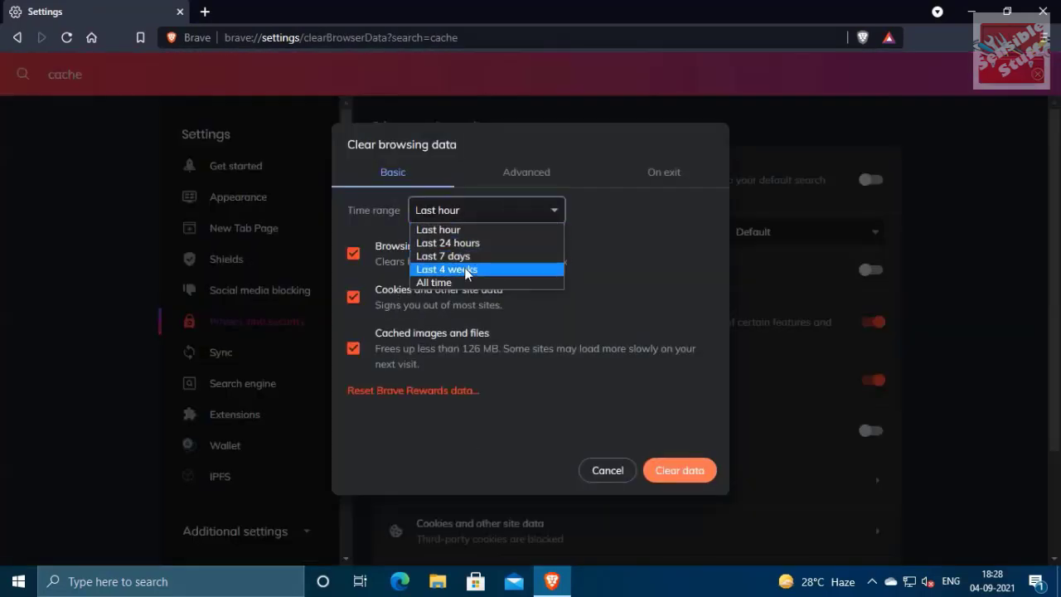
left_click(452, 284)
left_click(531, 182)
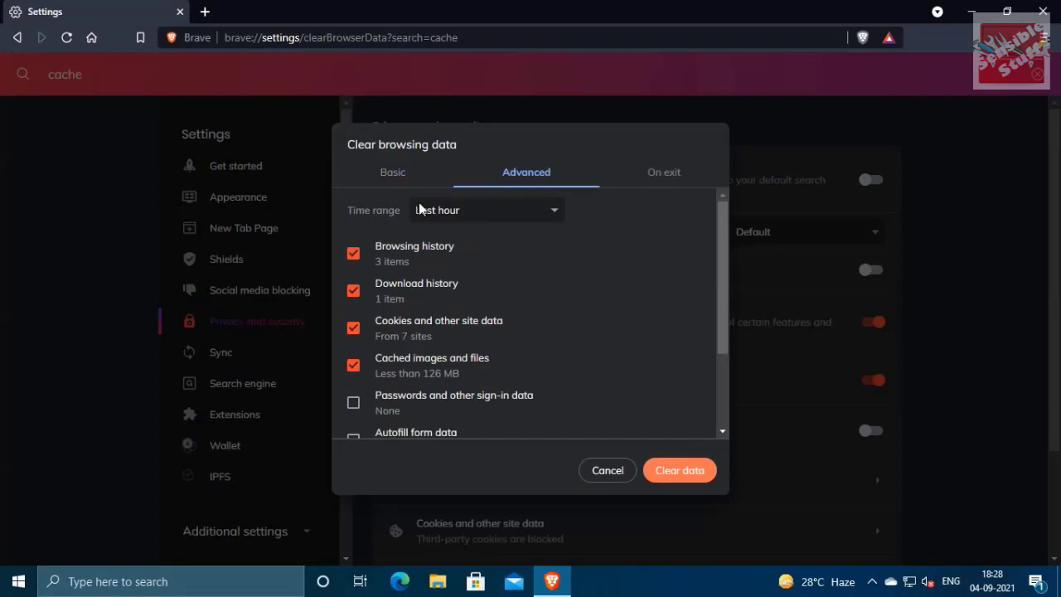
scroll(386, 398, "down", 3)
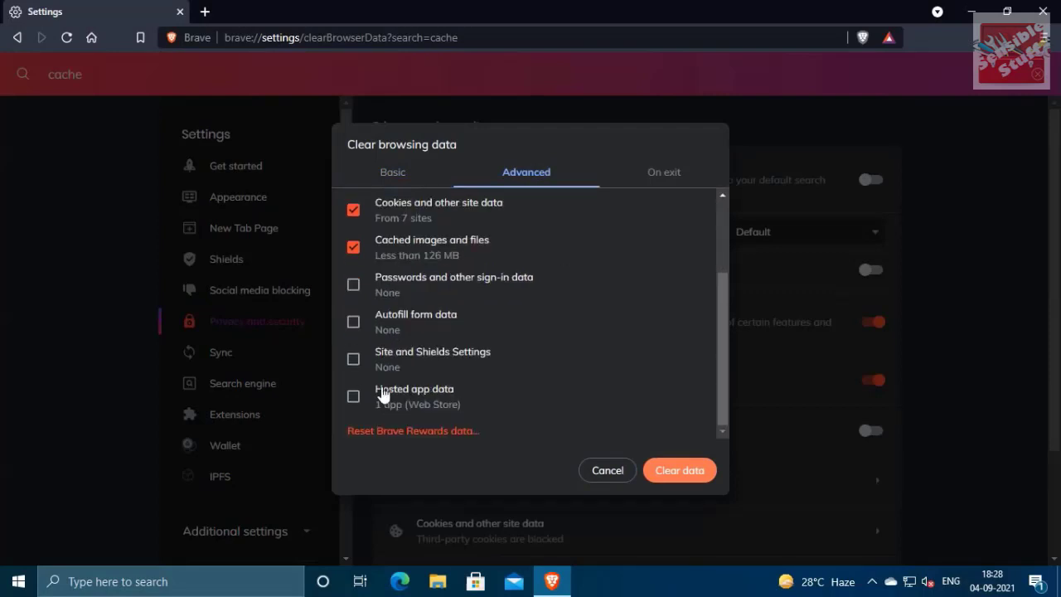
left_click(608, 470)
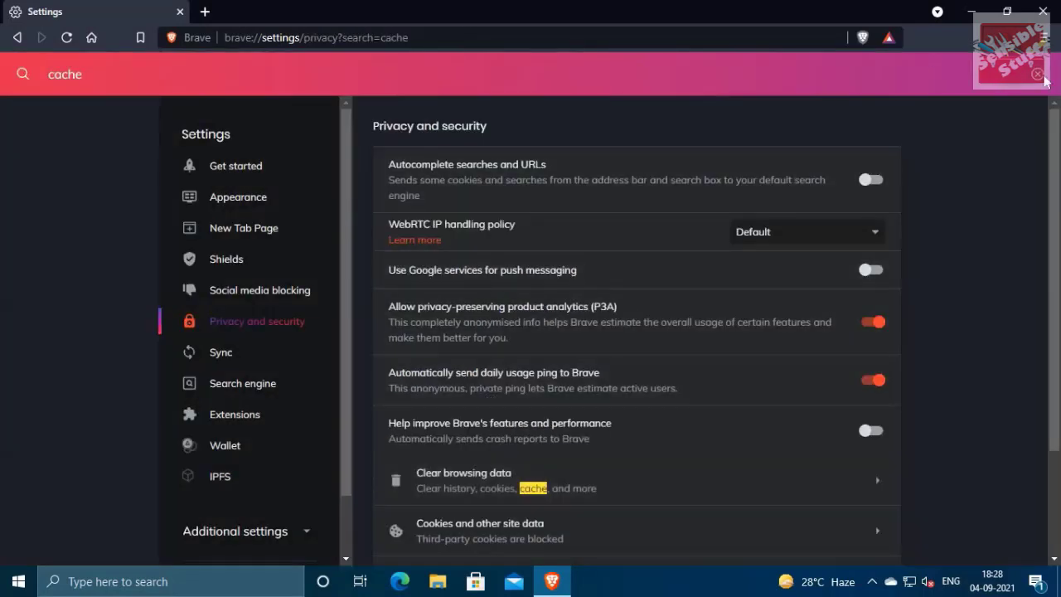
- Clear the settings search, close Brave, and refresh the desktop
left_click(1037, 74)
left_click(1042, 11)
right_click(604, 96)
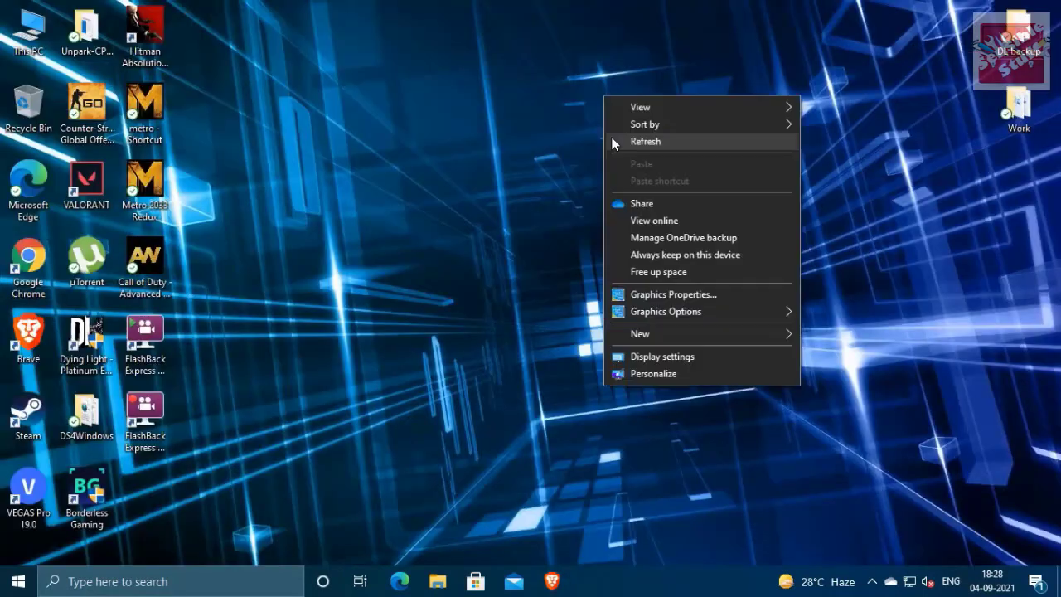
left_click(614, 142)
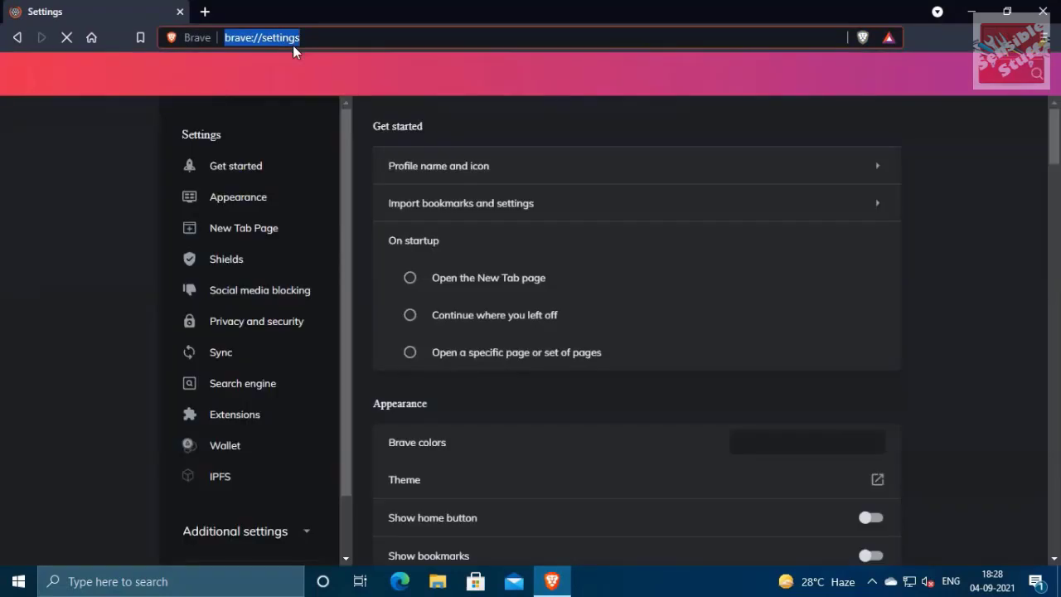
- In Brave, search the web for "download ccleaner" and open the official CCleaner download page
type("d")
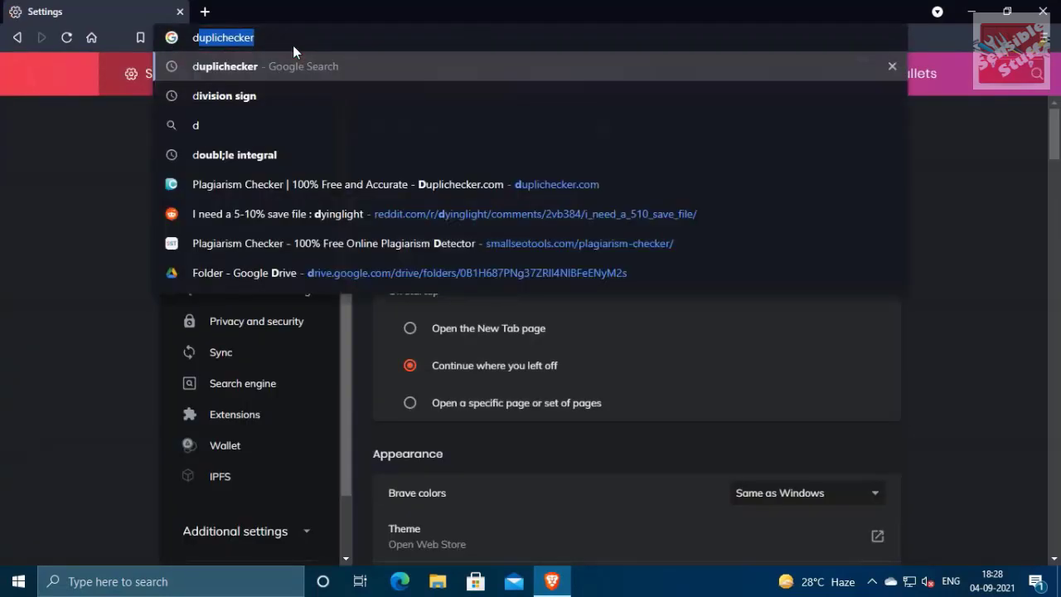
type("ownload ccleaner")
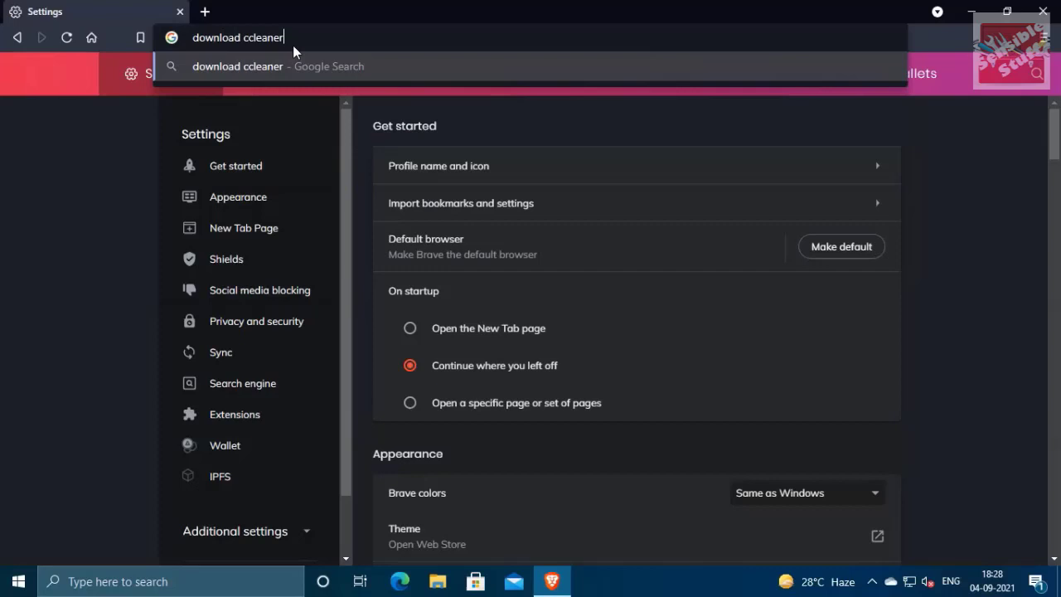
key("Return")
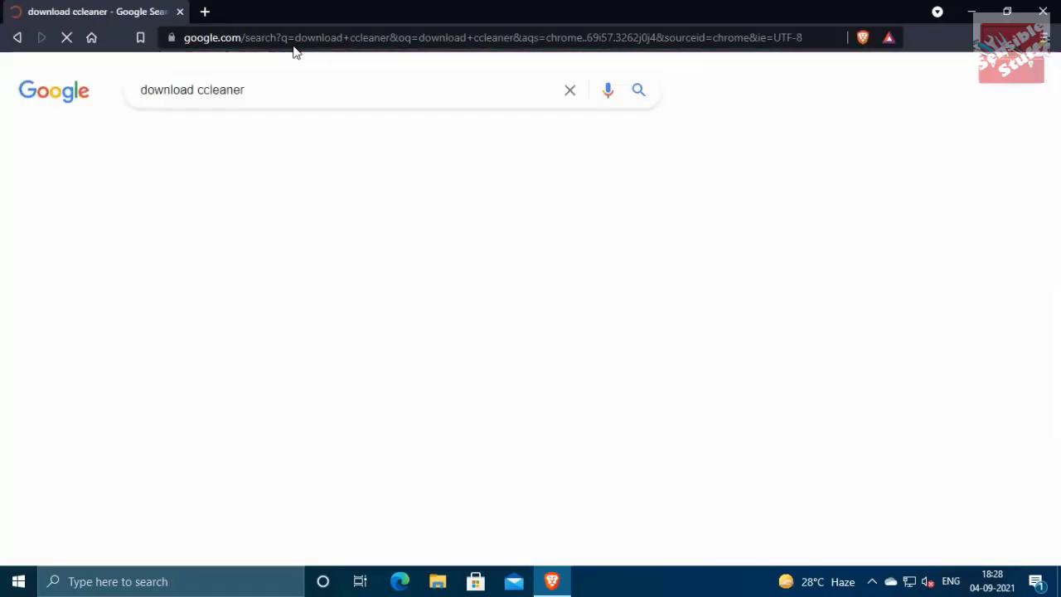
left_click(184, 321)
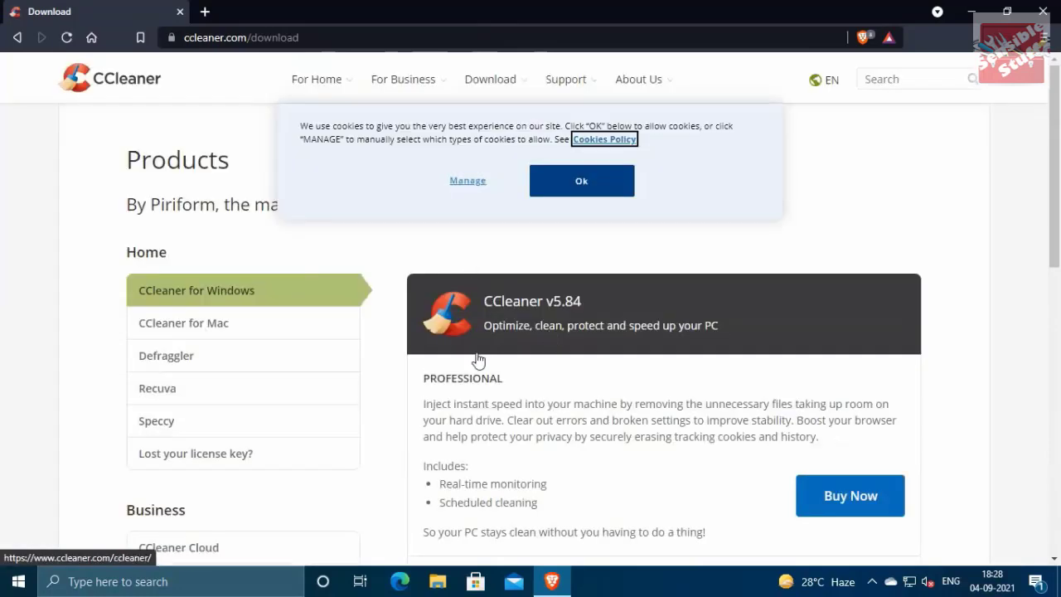
- Download the free standard version of CCleaner and save the ccsetup584 installer in the Downloads folder
scroll(670, 440, "down", 4)
scroll(777, 345, "down", 1)
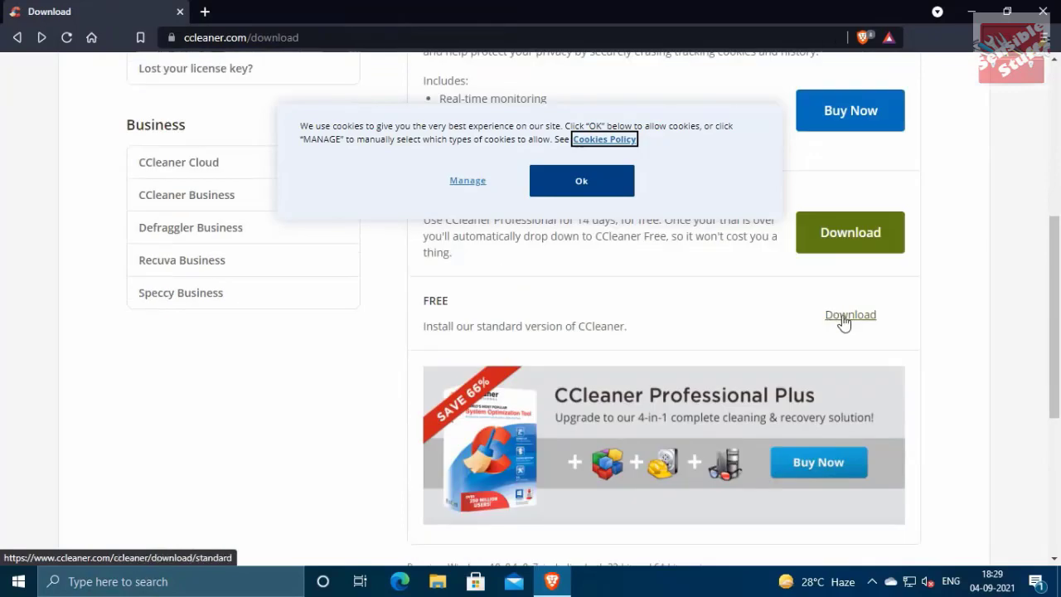
left_click(847, 314)
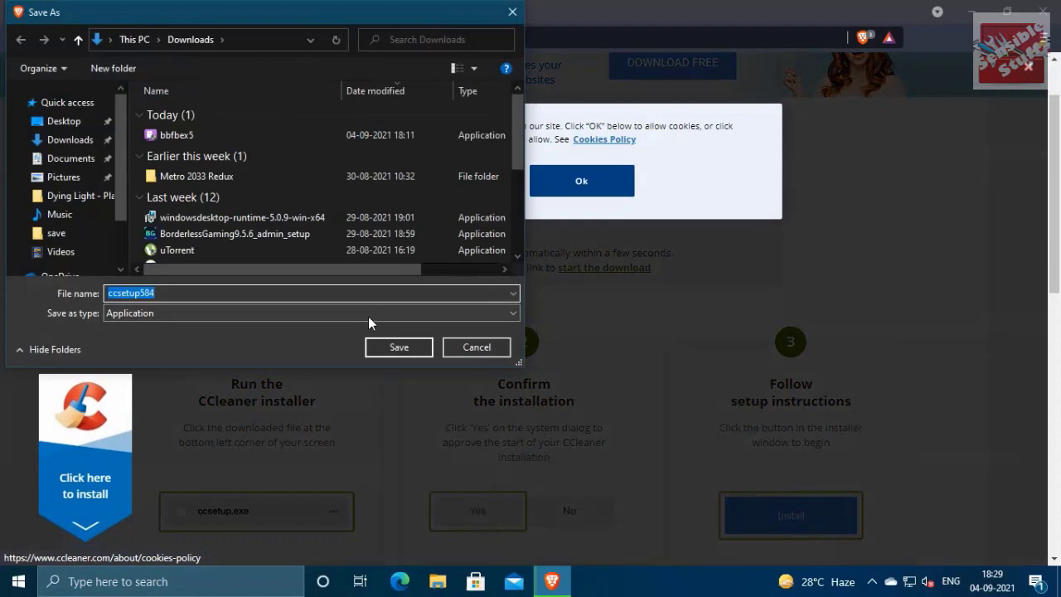
left_click(391, 352)
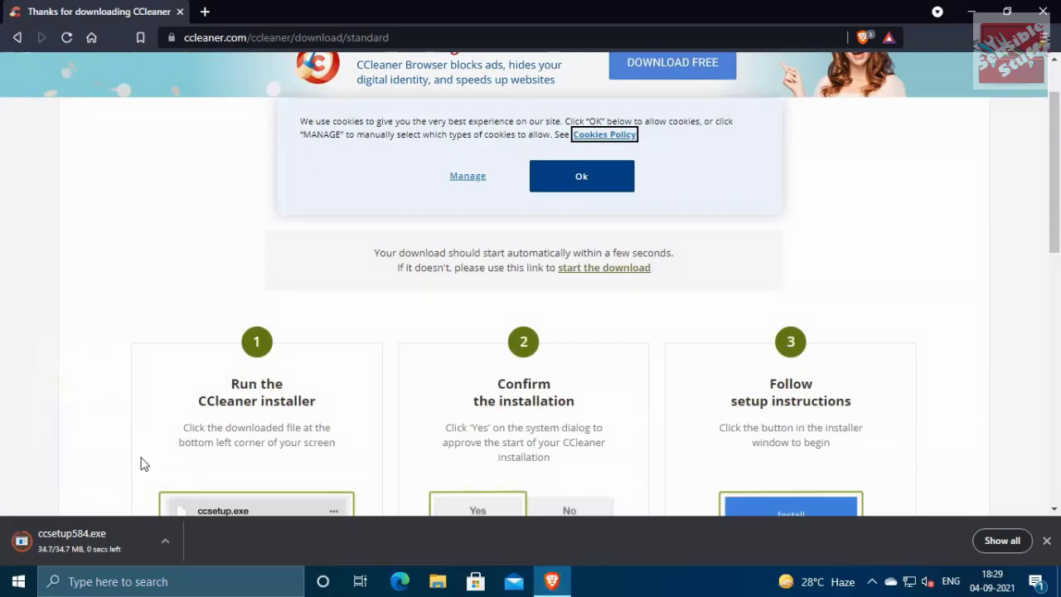
- Launch the ccsetup584.exe installer over the refreshed desktop, and review its custom install options before returning to the setup's start page
left_click(83, 539)
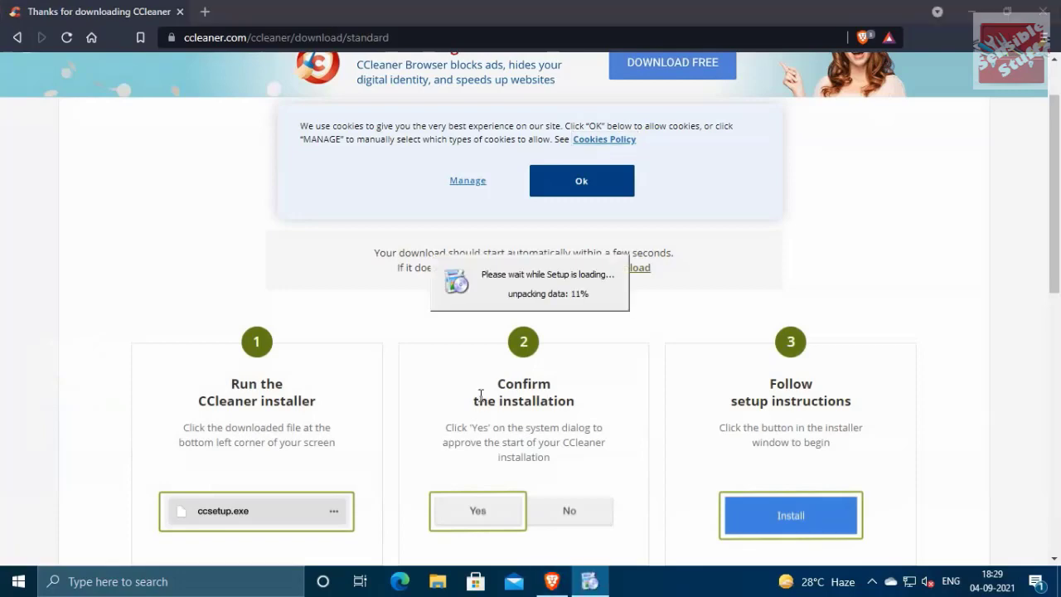
key("super+d")
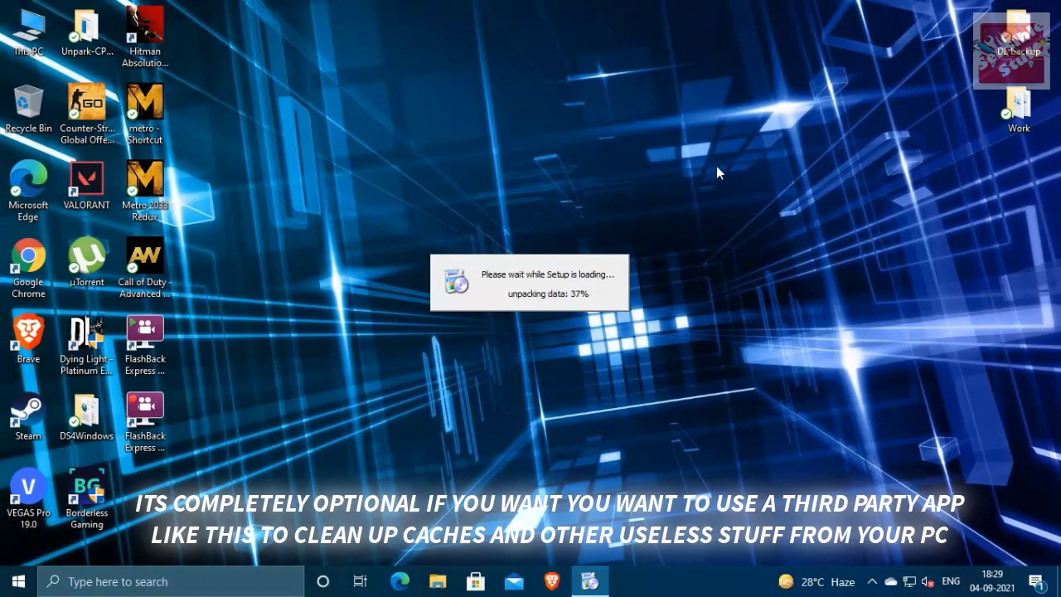
right_click(746, 141)
left_click(750, 143)
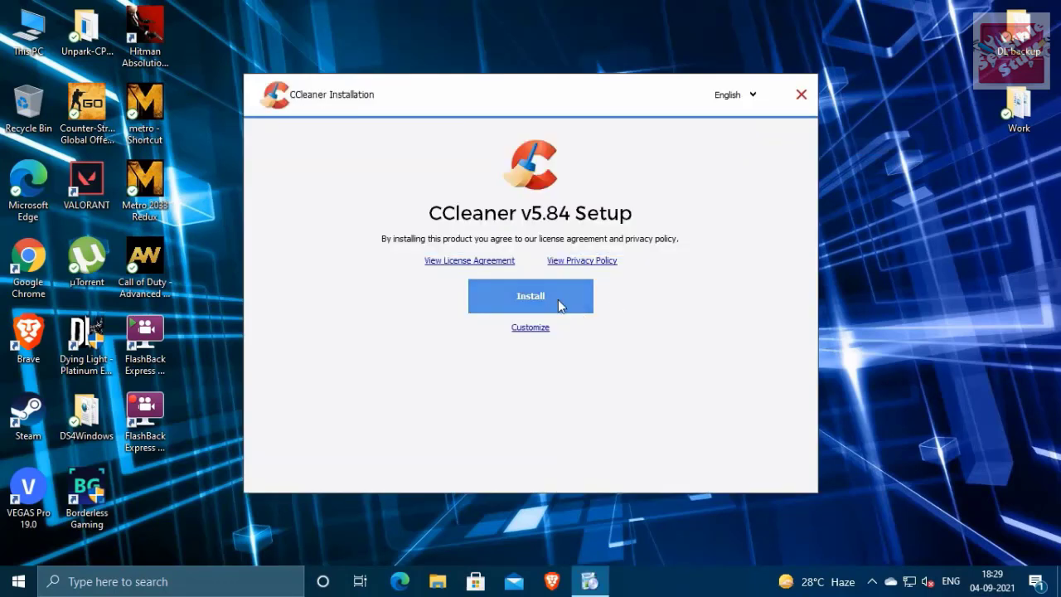
left_click(530, 328)
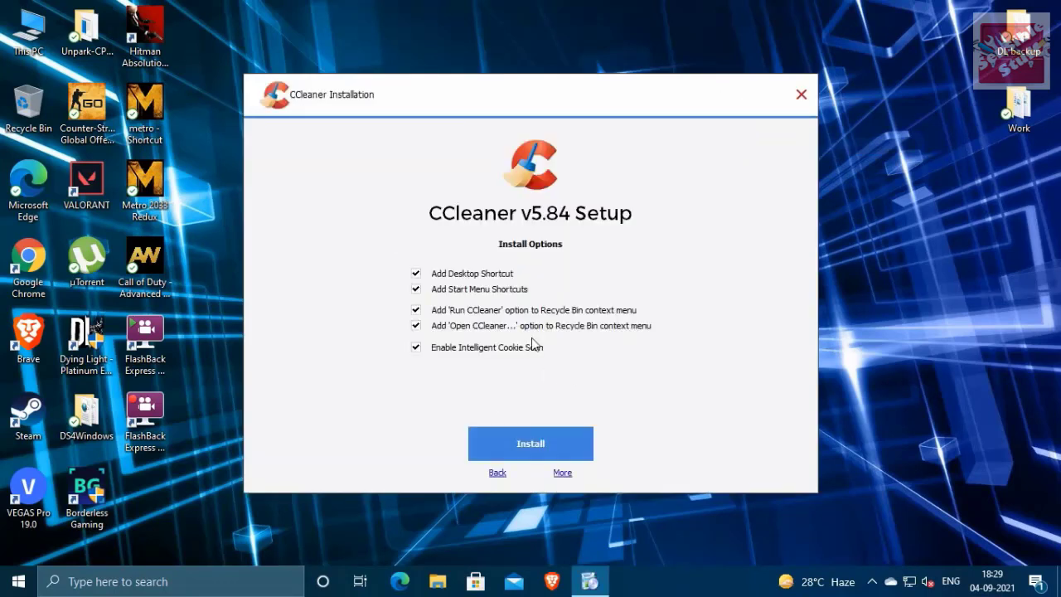
left_click(498, 473)
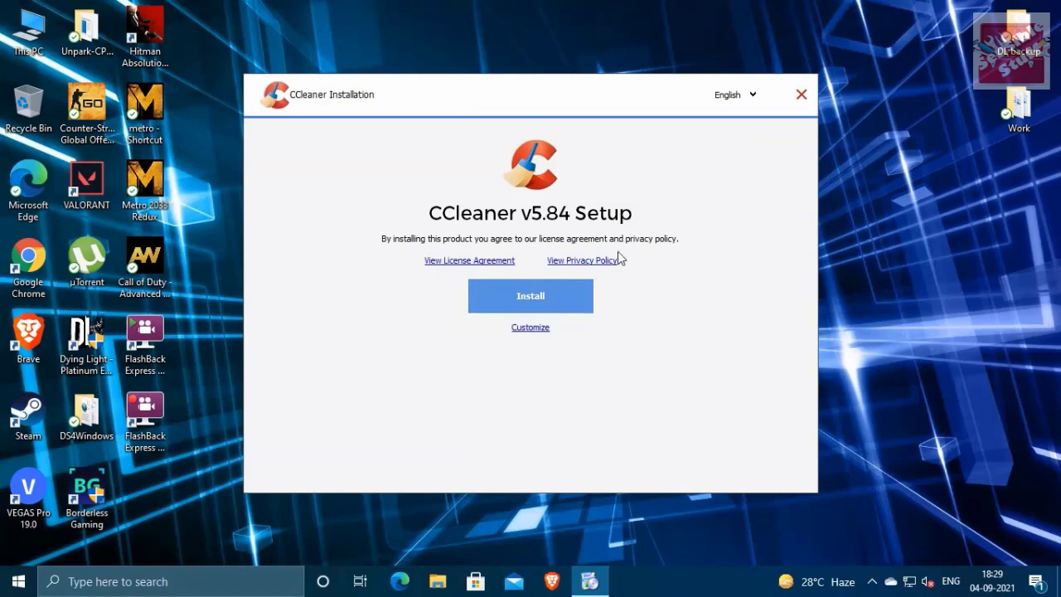
- Install CCleaner without the optional AVG AntiVirus Free offer, and launch it with viewing the release notes turned off, refreshing the desktop meanwhile
key("alt+F4")
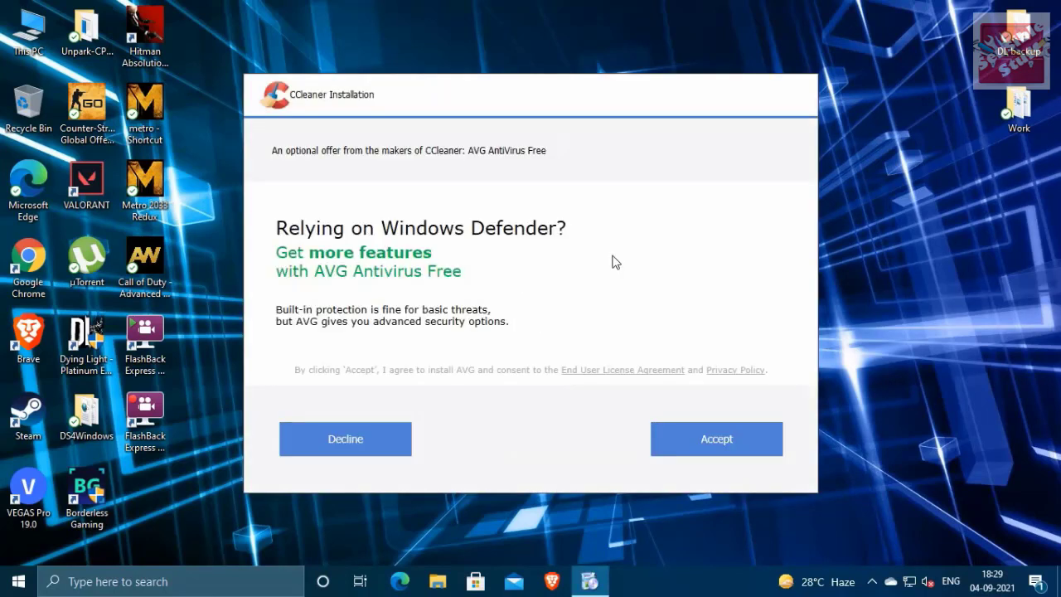
left_click(367, 436)
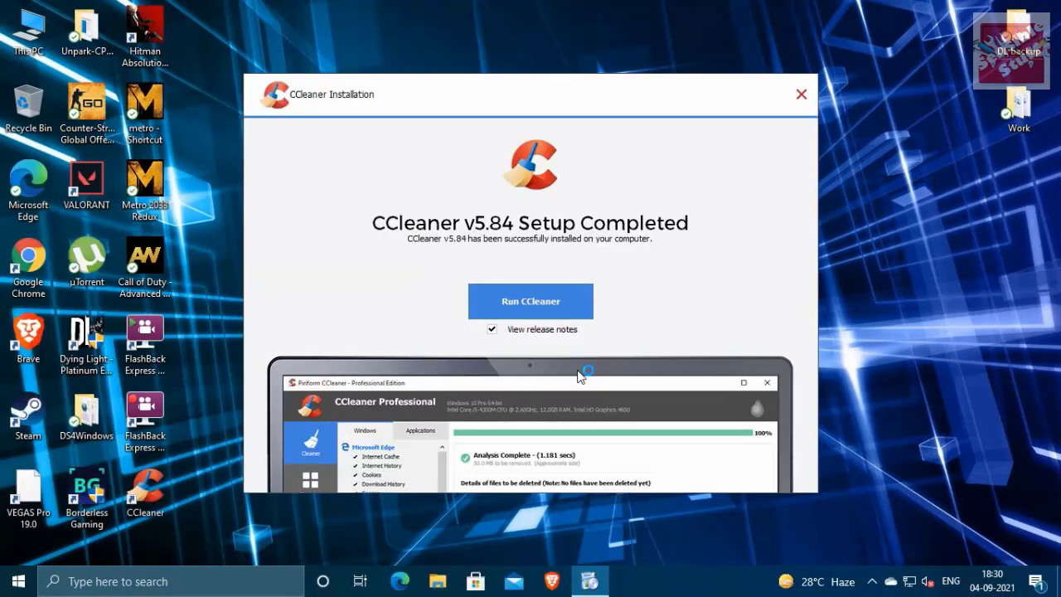
left_click(492, 329)
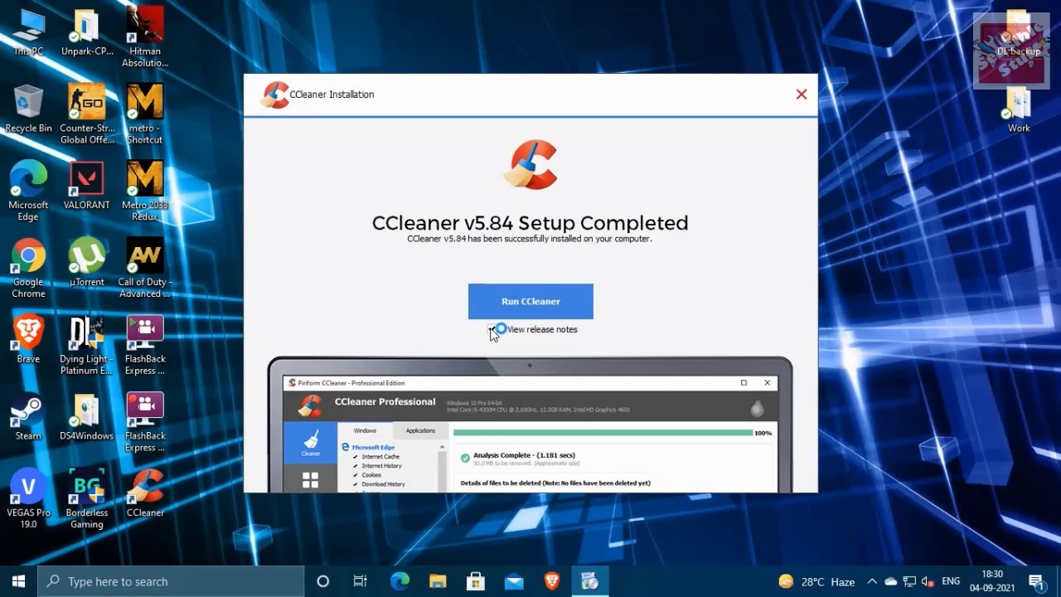
left_click(547, 302)
mouse_move(156, 494)
left_mouse_down()
mouse_move(310, 389)
mouse_move(331, 416)
mouse_move(174, 502)
left_mouse_up()
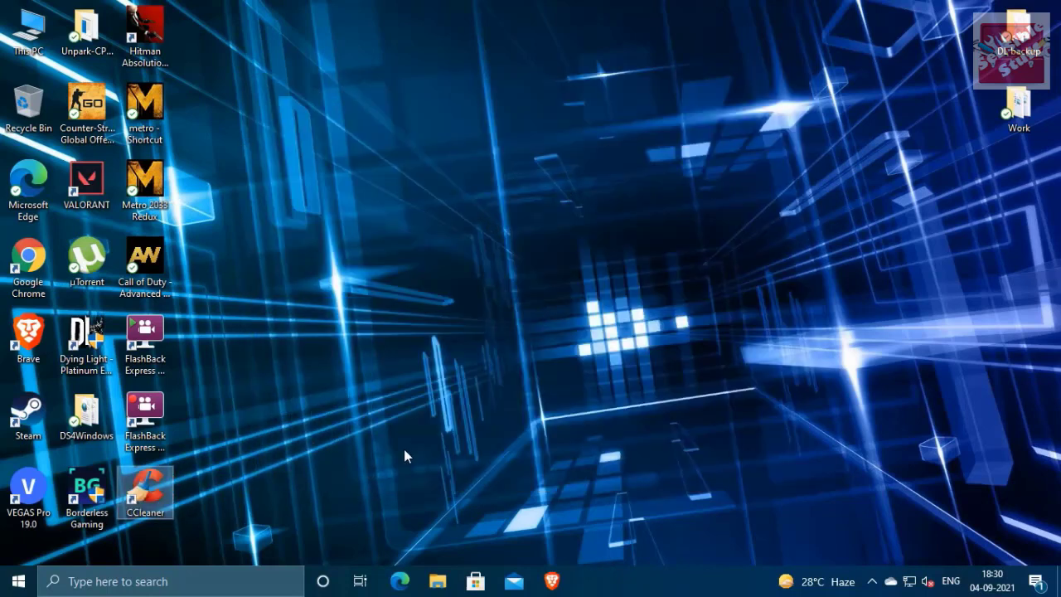
right_click(516, 214)
left_click(547, 261)
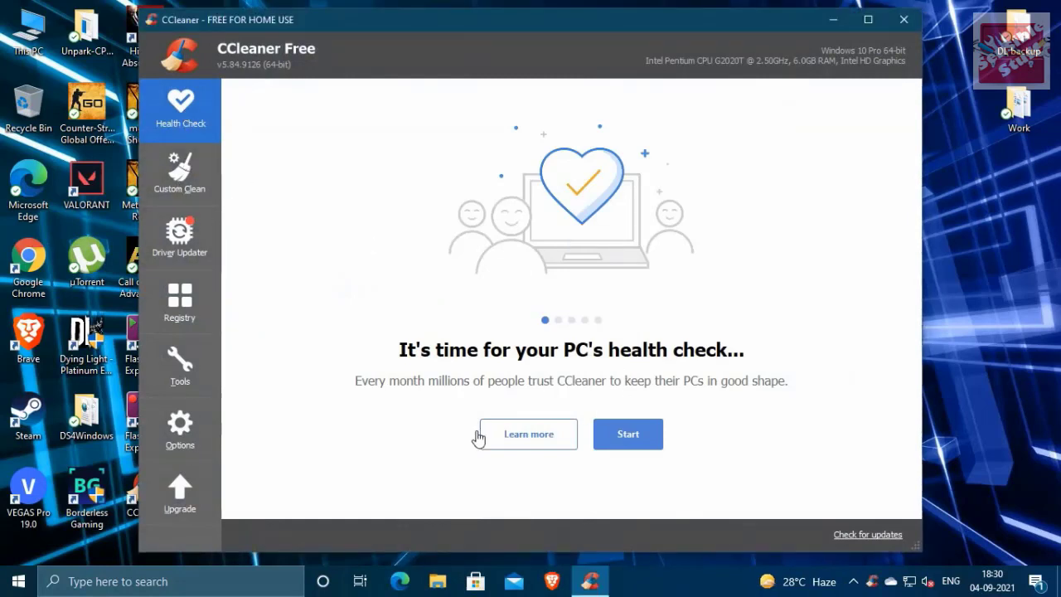
- Analyze the PC with Custom Clean using the default selections, delete the listed files, and close CCleaner
left_click(179, 172)
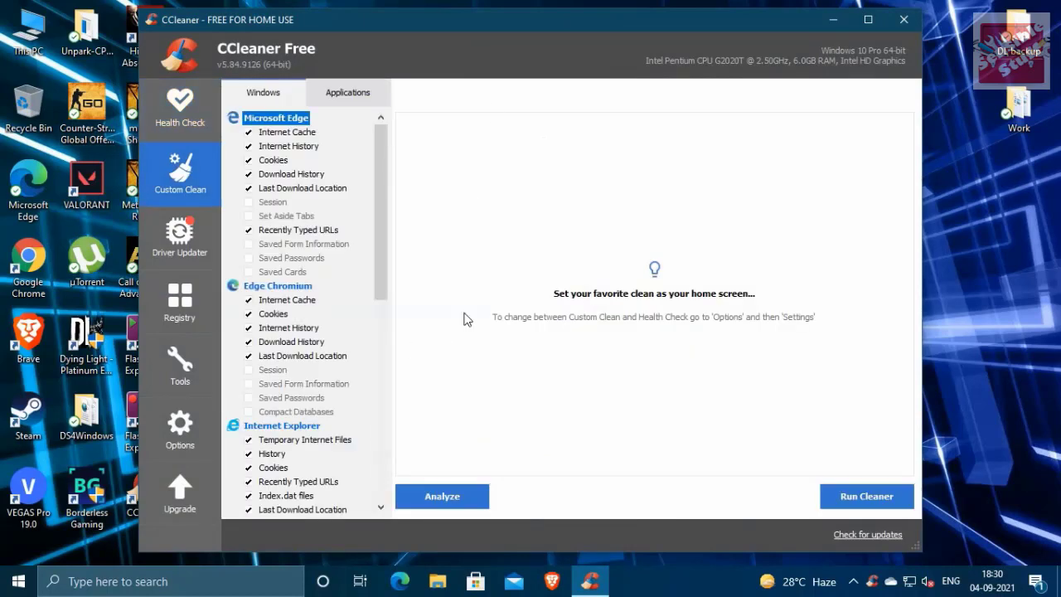
left_click(470, 495)
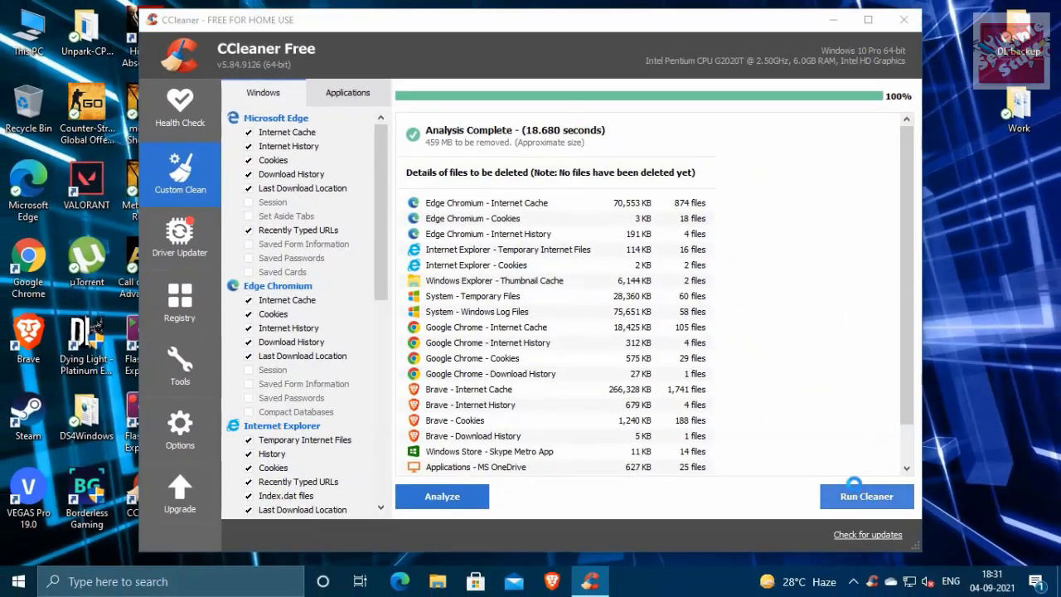
left_click(854, 489)
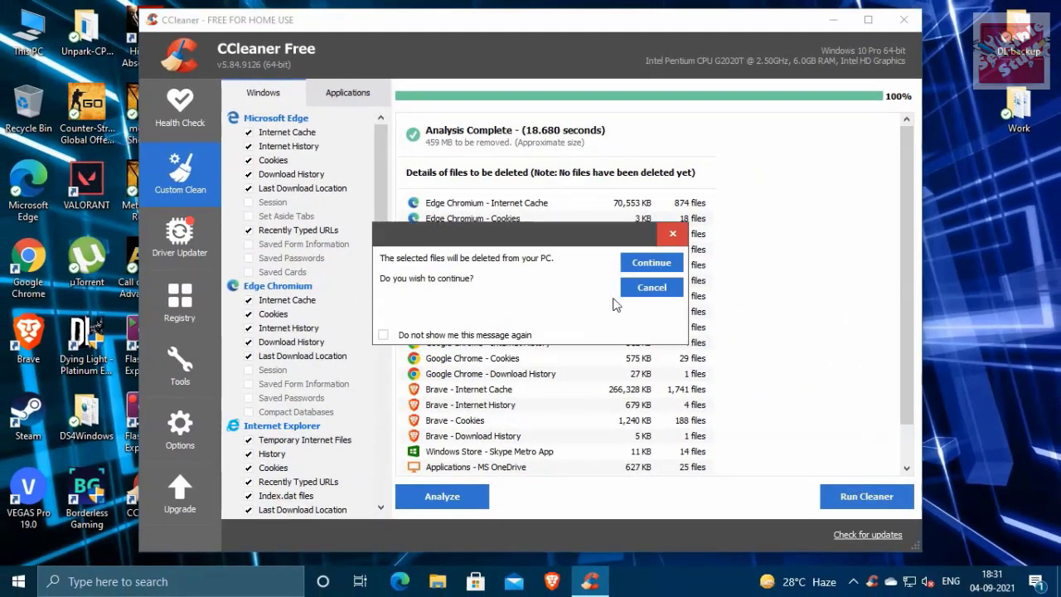
left_click(638, 266)
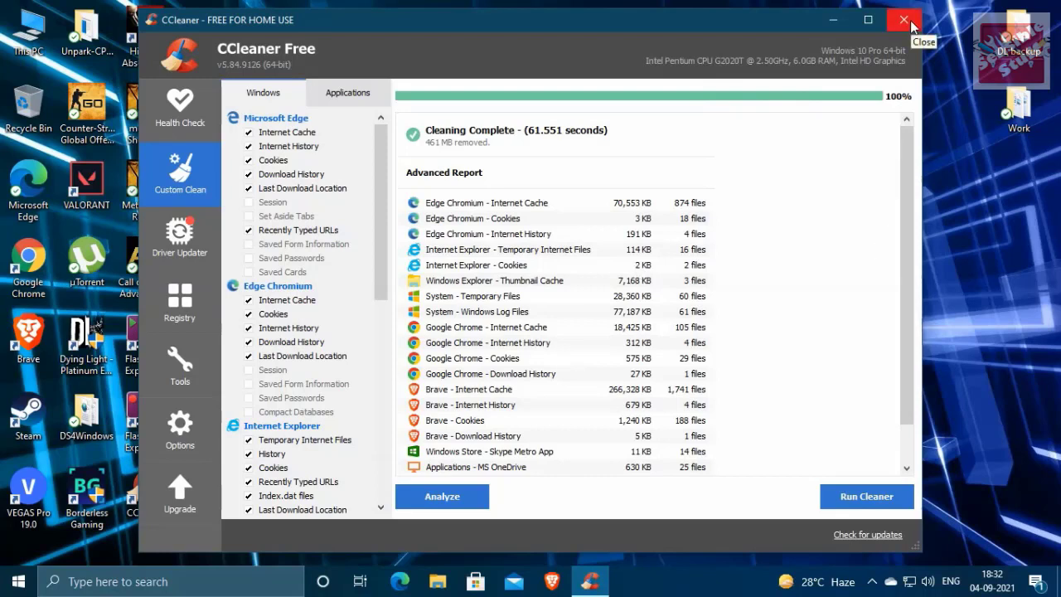
left_click(904, 20)
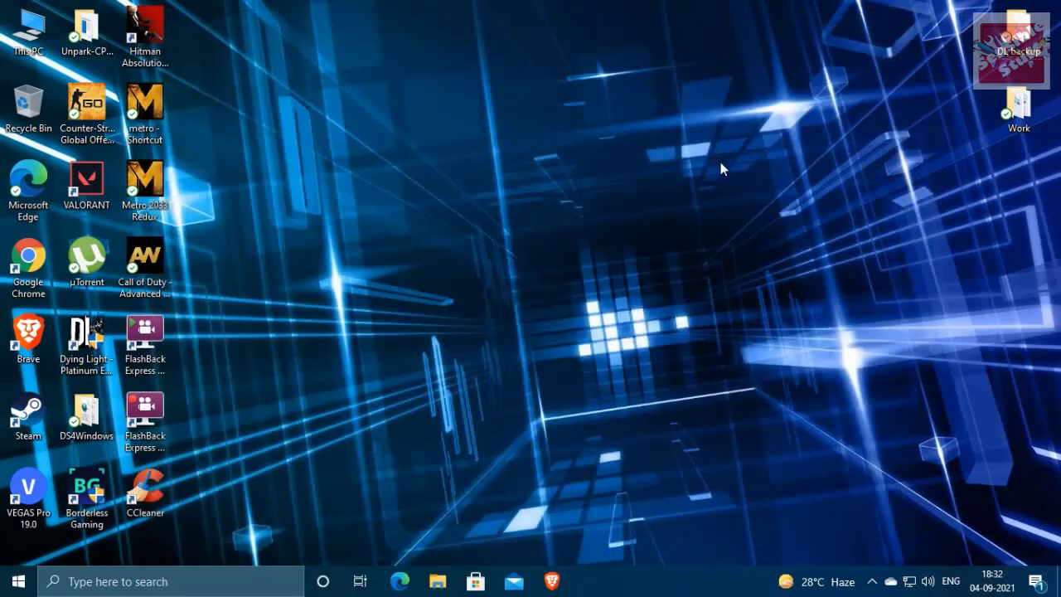